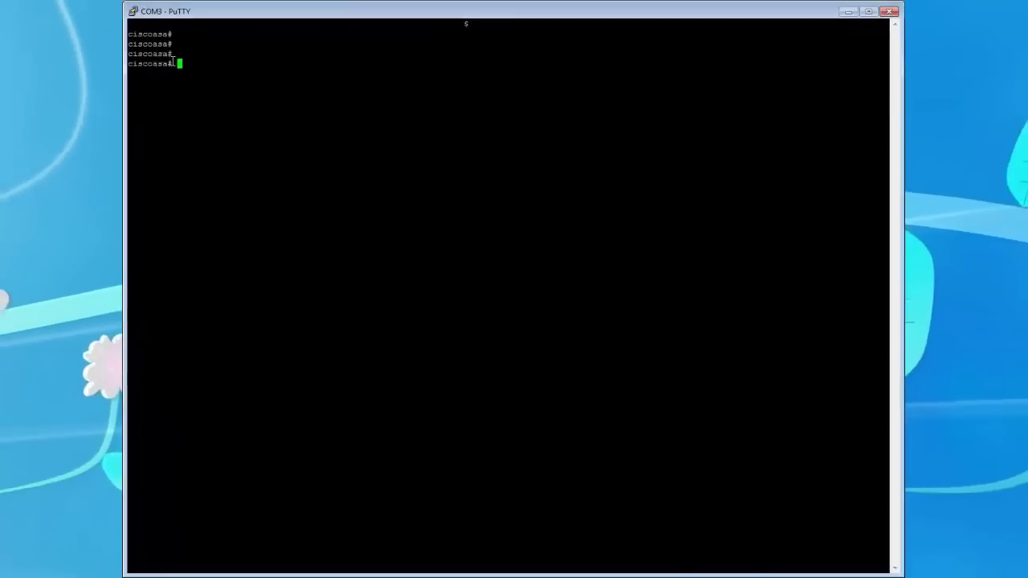
Step: Display the firewall's version information with the command "sh ver" and examine the software version line
left_click_drag(168, 64, 200, 64)
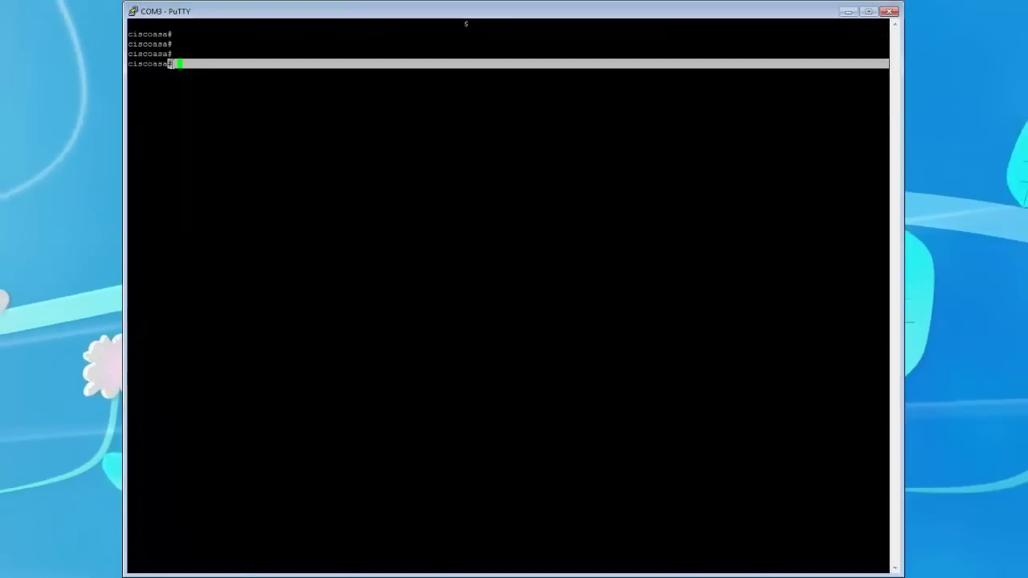
left_click(185, 70)
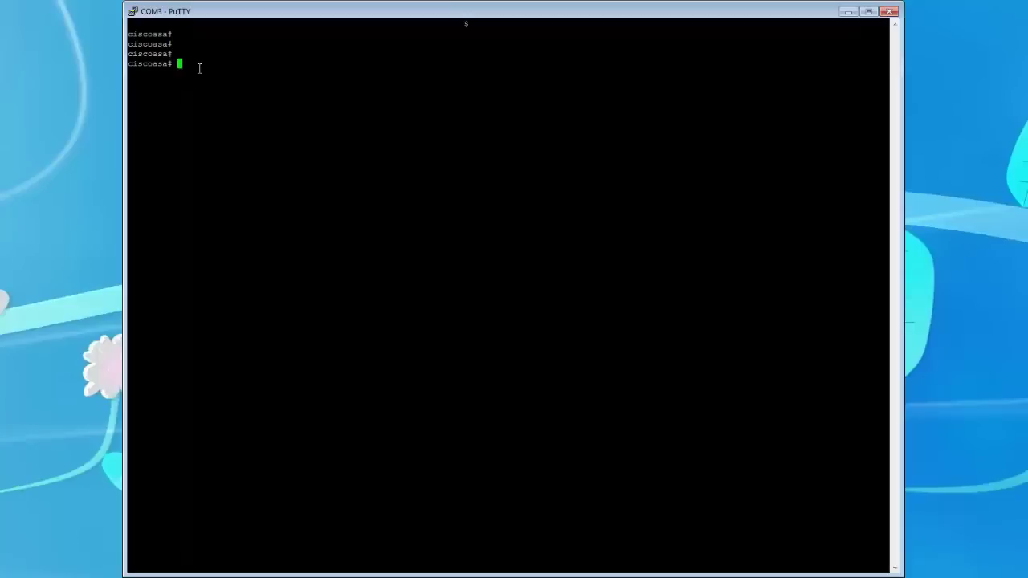
type("v")
type("h ver")
key("Return")
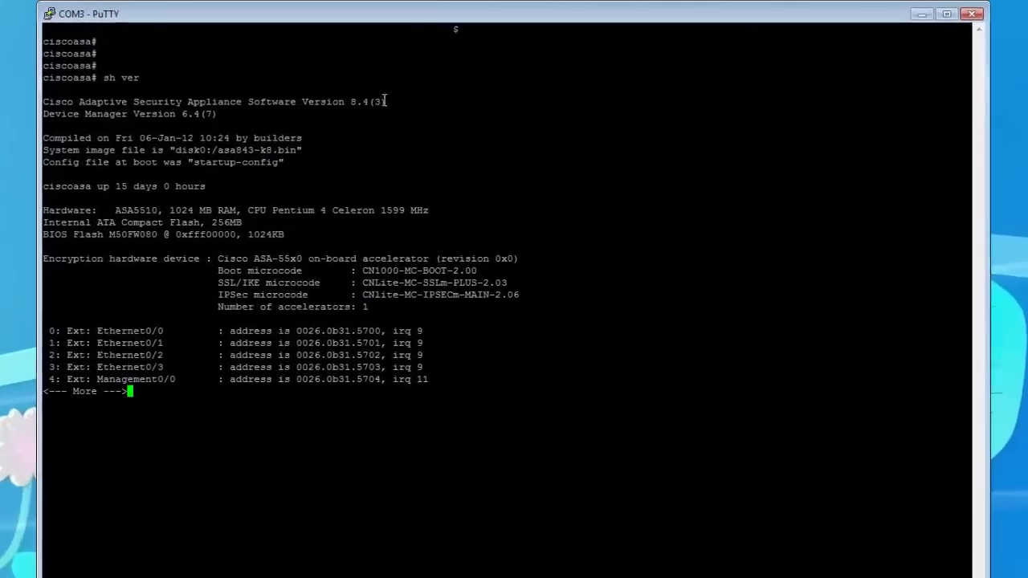
left_click_drag(386, 101, 343, 107)
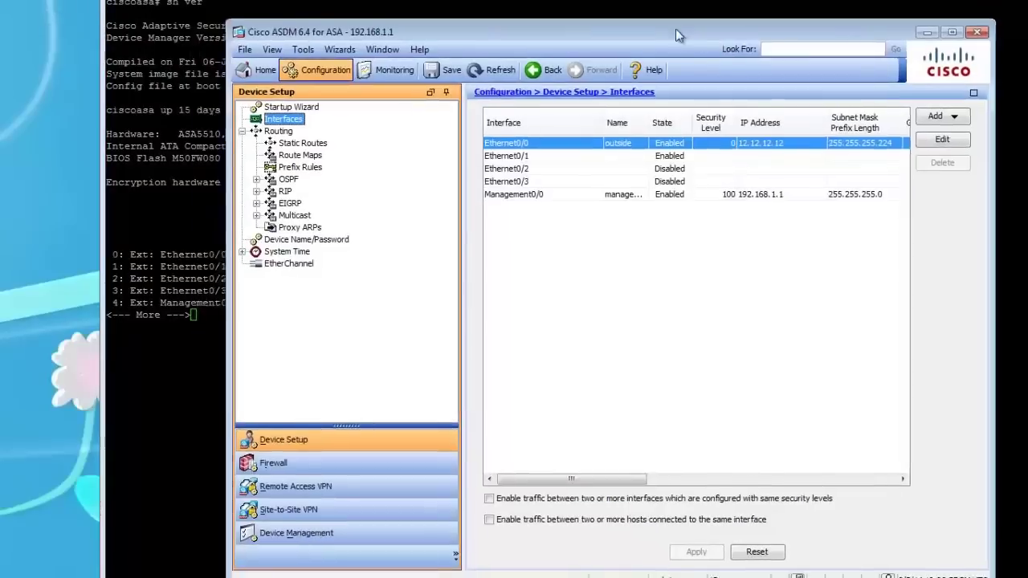
Step: Switch to Cisco ASDM and review the device dashboard and each entry in the Device Setup interface list
left_click_drag(675, 29, 578, 12)
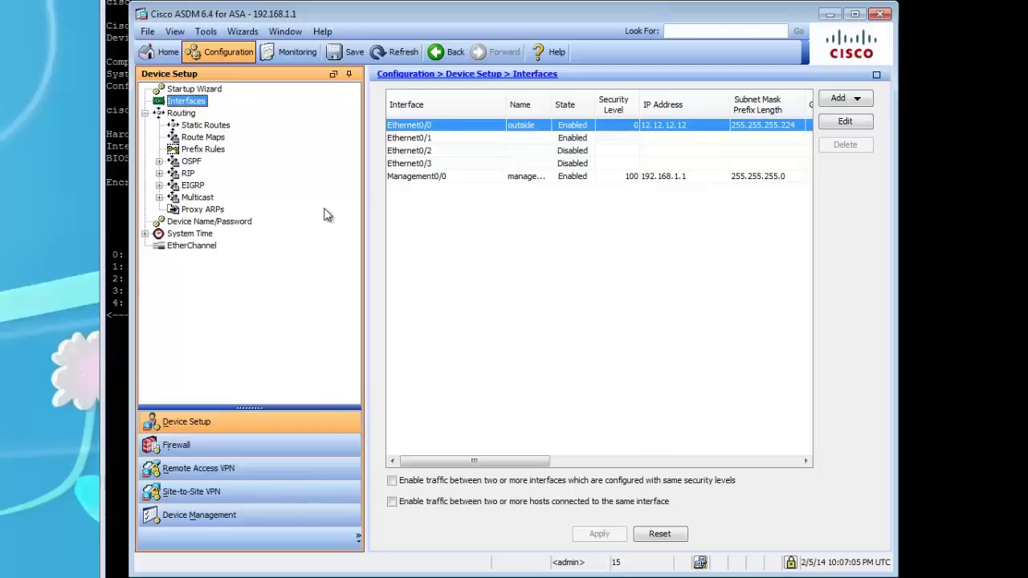
left_click(164, 54)
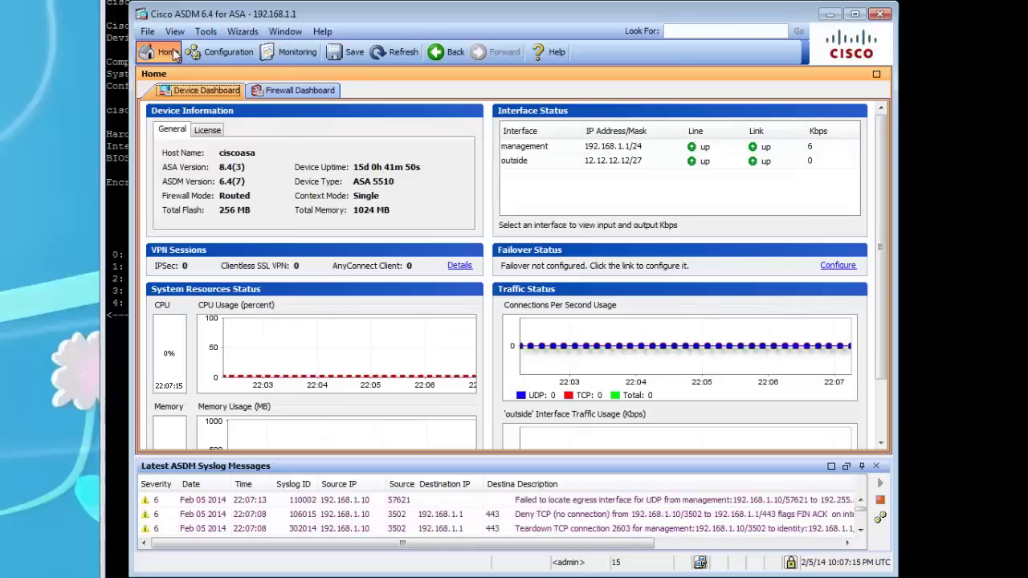
left_click(228, 52)
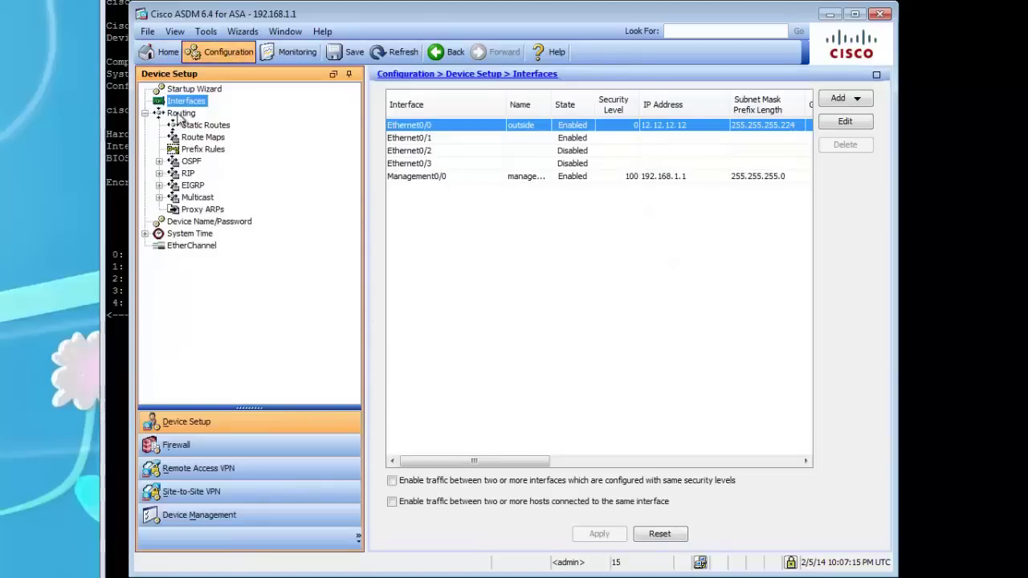
left_click(470, 130)
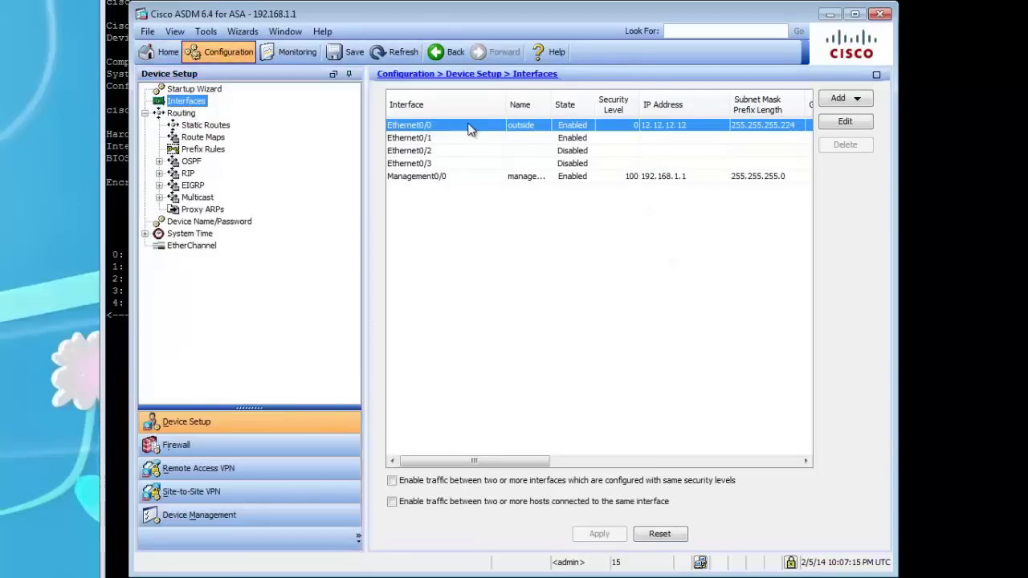
left_click(502, 140)
left_click(510, 152)
left_click(516, 165)
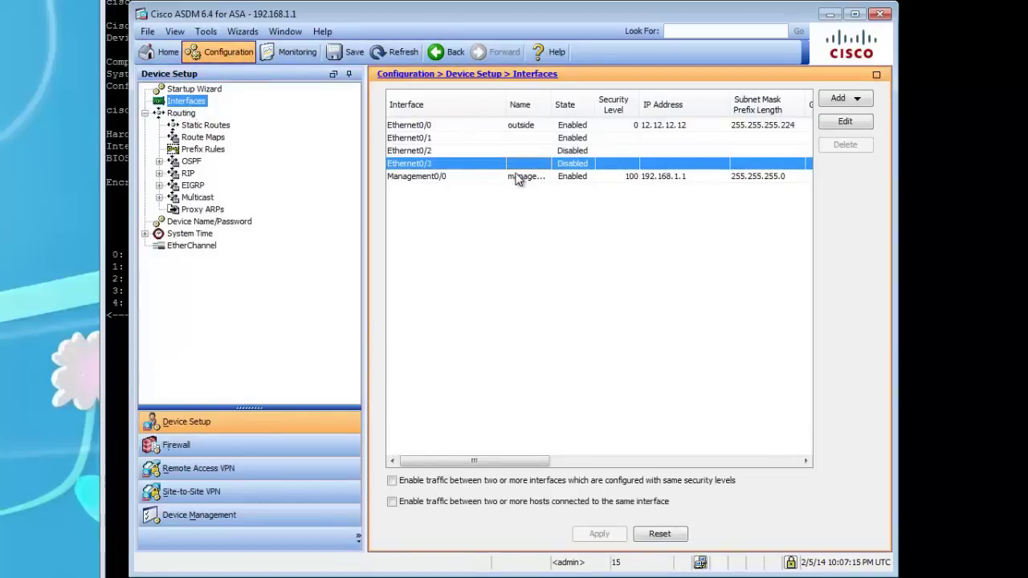
left_click(518, 177)
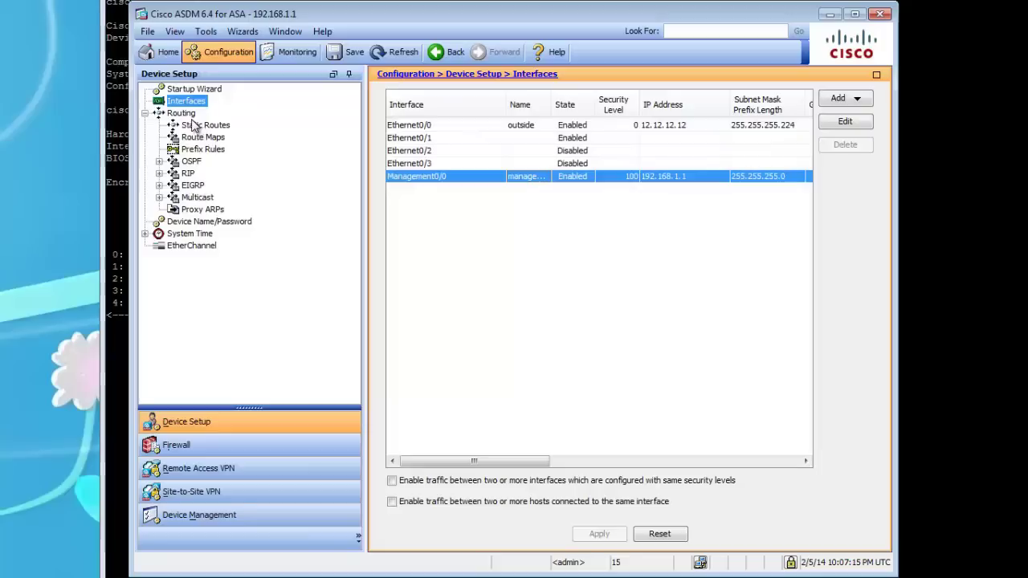
Step: Review the routing settings for static routes, OSPF and RIP, including RIP setup and filter rules
left_click(181, 113)
left_click(204, 126)
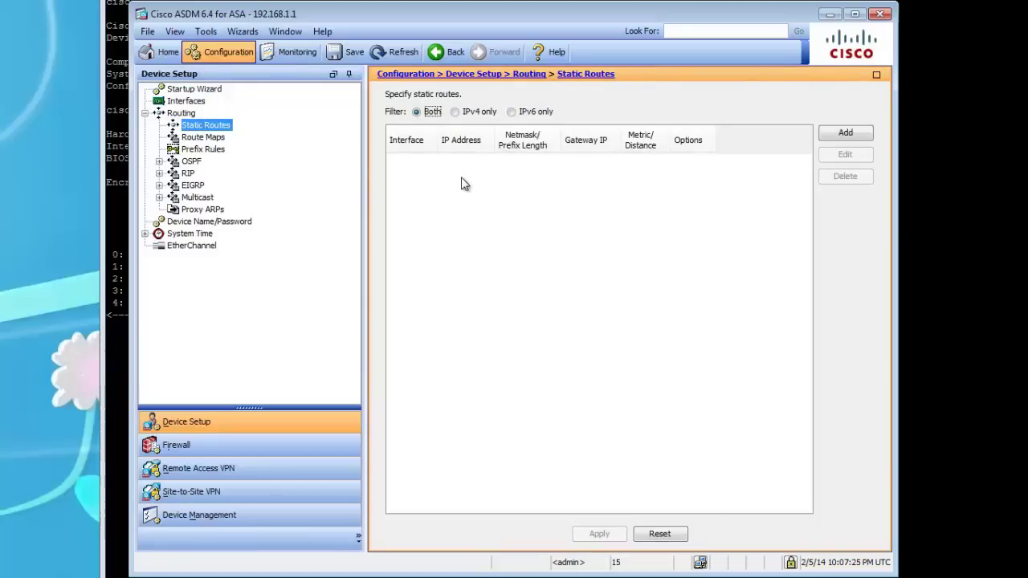
left_click(193, 163)
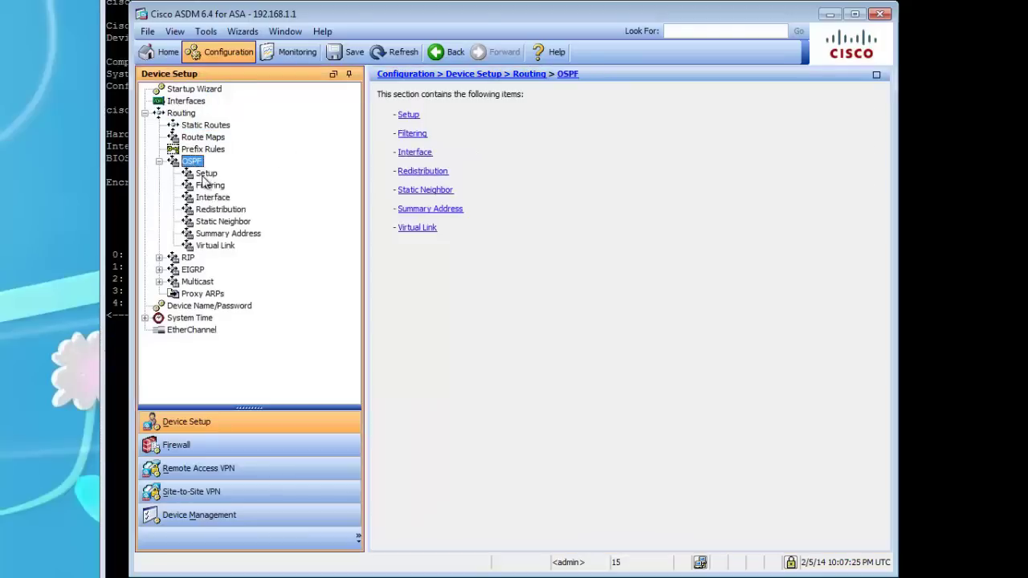
left_click(188, 258)
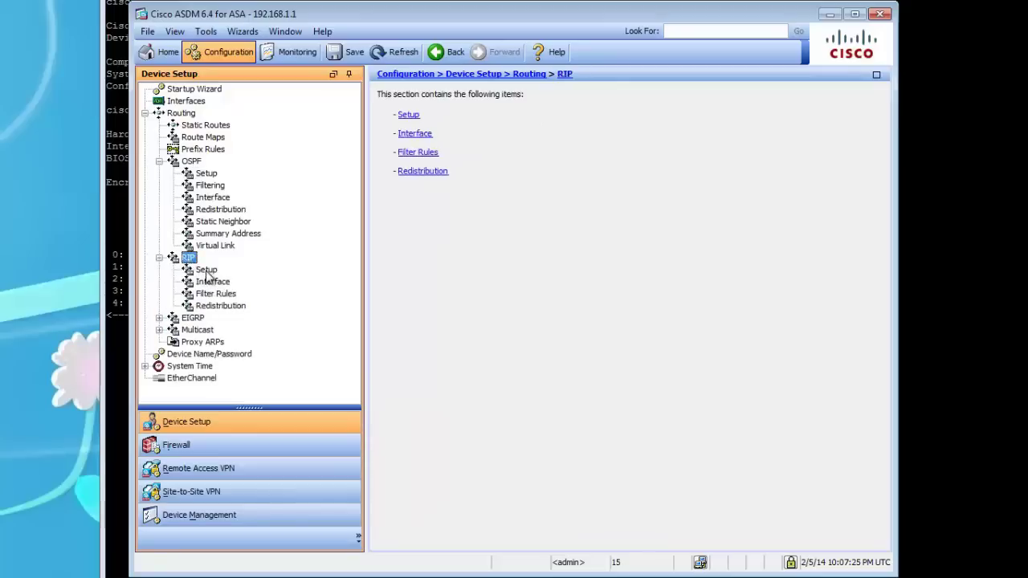
left_click(207, 270)
left_click(215, 294)
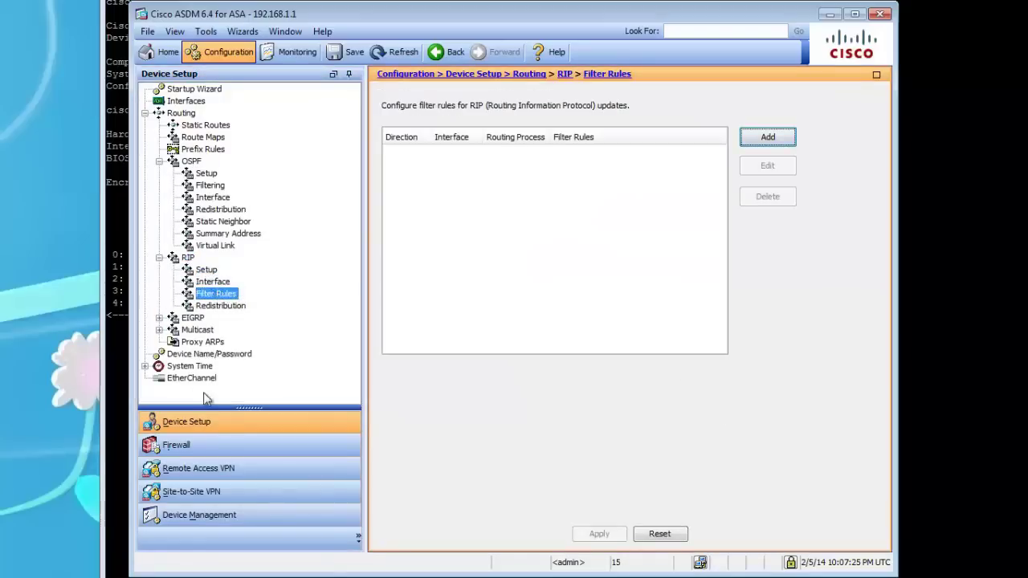
Step: Review the firewall's access rules and NAT rules in a widened ASDM window
left_click(220, 449)
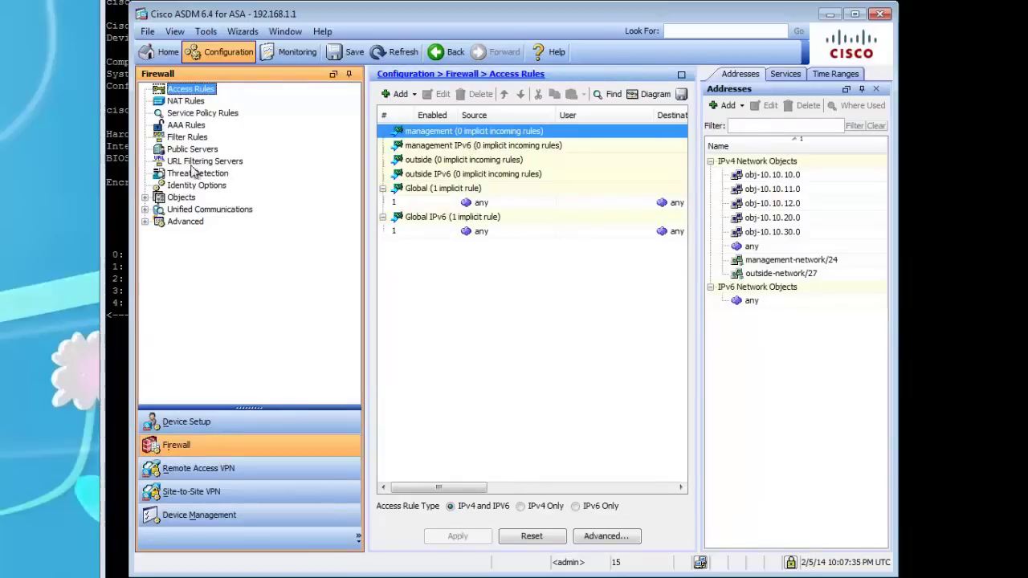
left_click(187, 101)
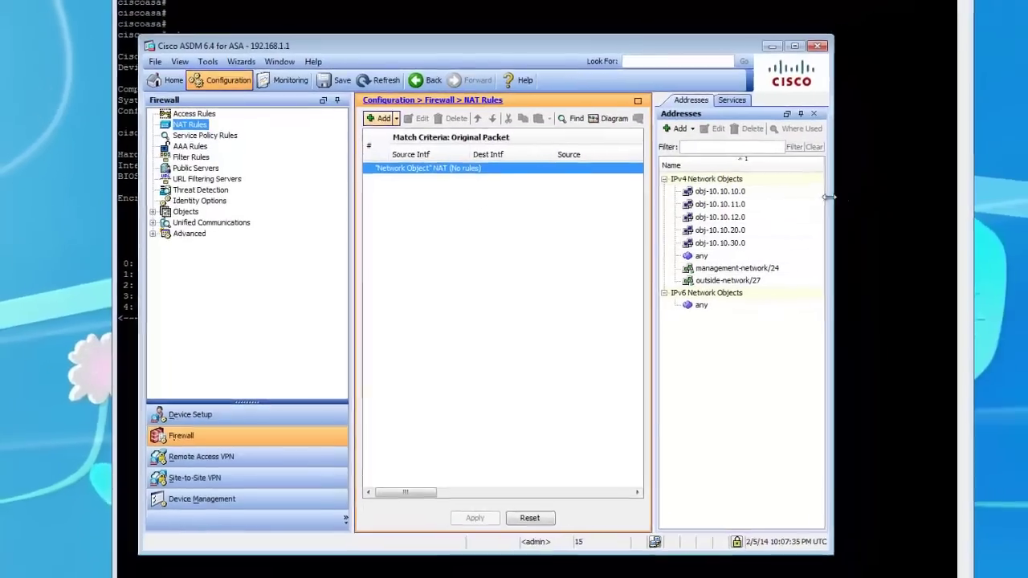
left_click_drag(896, 181, 1027, 179)
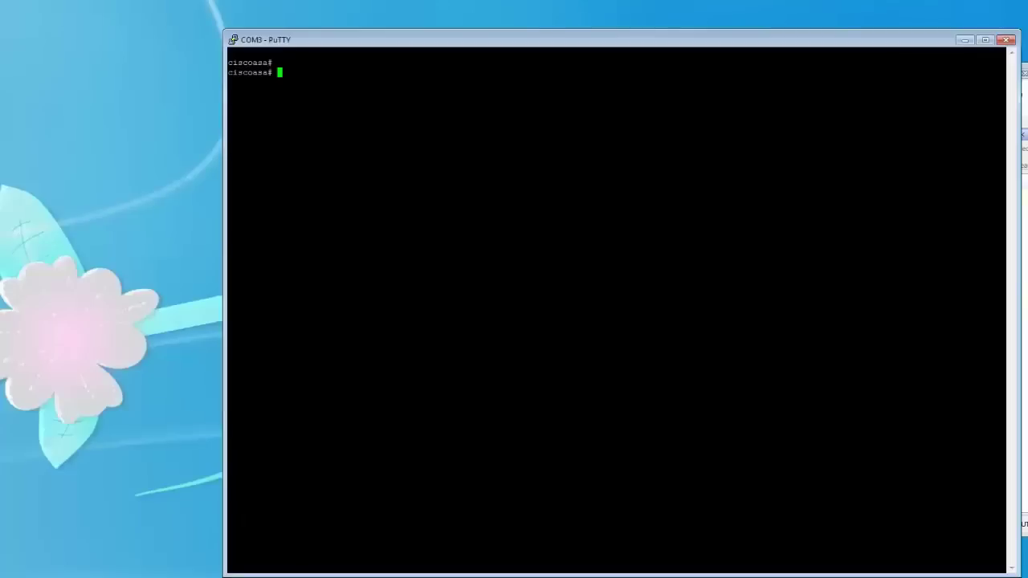
Step: Switch to the PuTTY console and try to list the assigned interfaces with "sh ip int br |ex un"
key("Return")
type("sho")
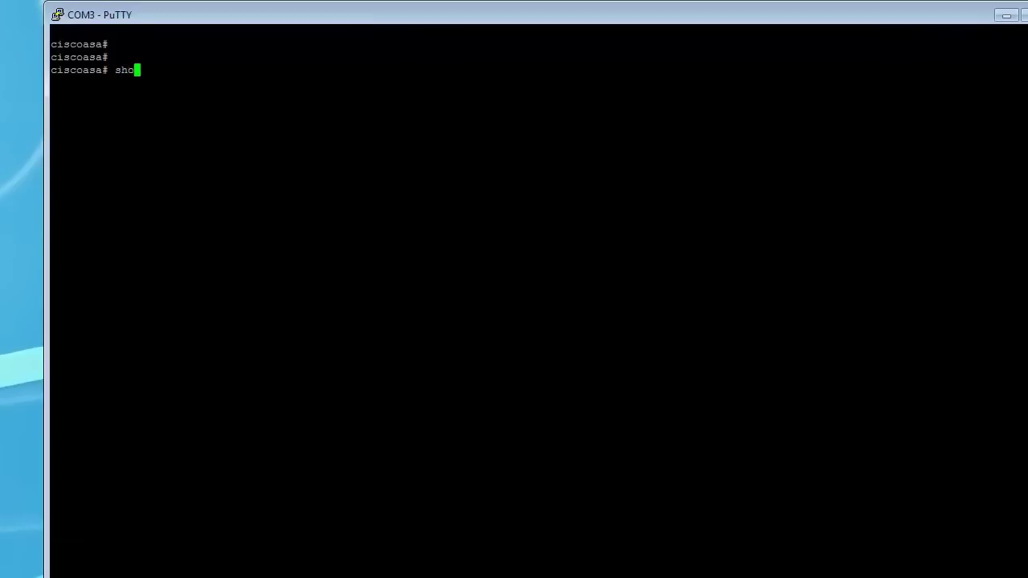
key("BackSpace")
type("ip int br |ex un")
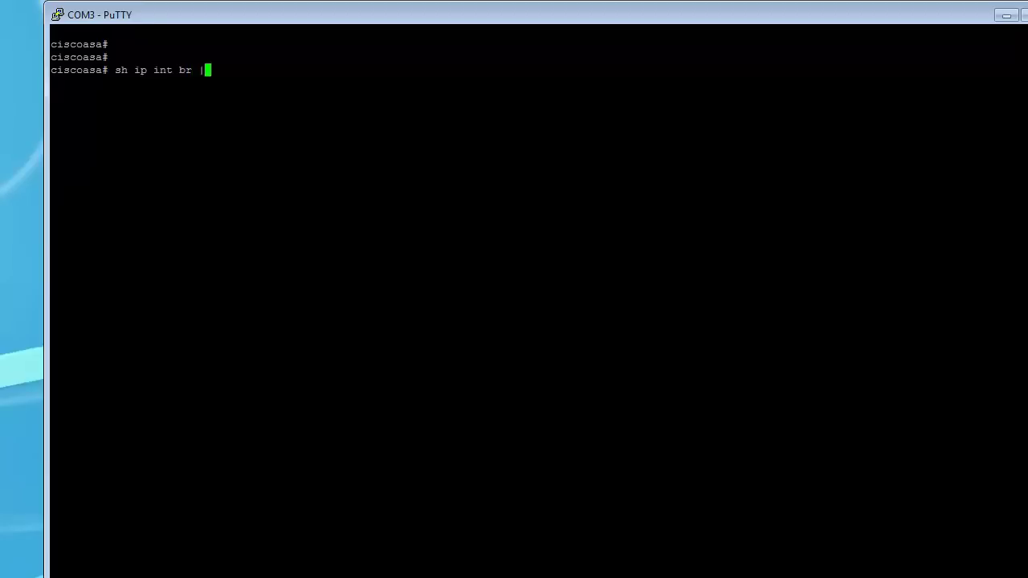
key("Return")
Step: List the brief IP status of all interfaces with "show int ip br" and examine the resulting table
type("s")
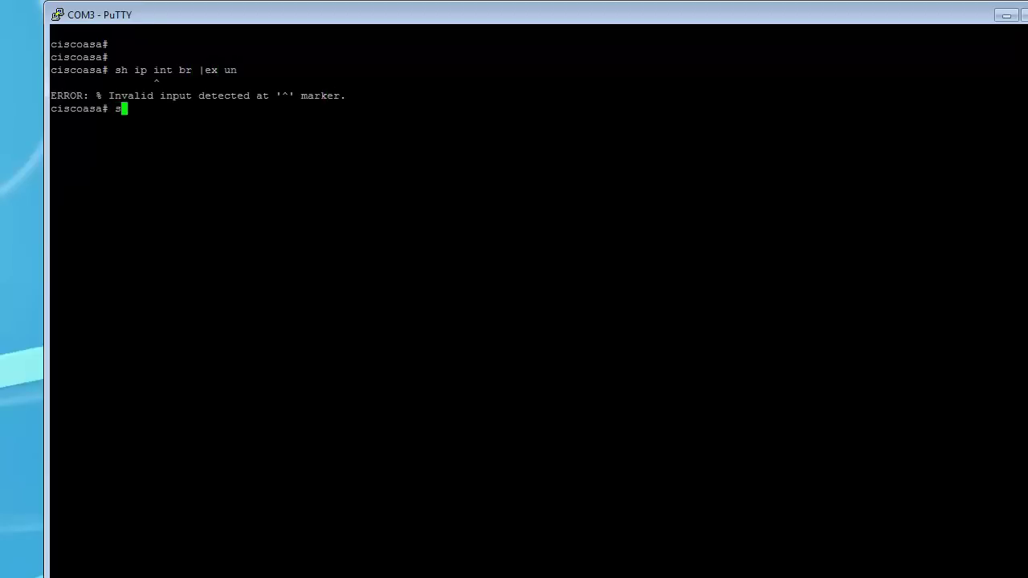
type("how int ip br")
key("Return")
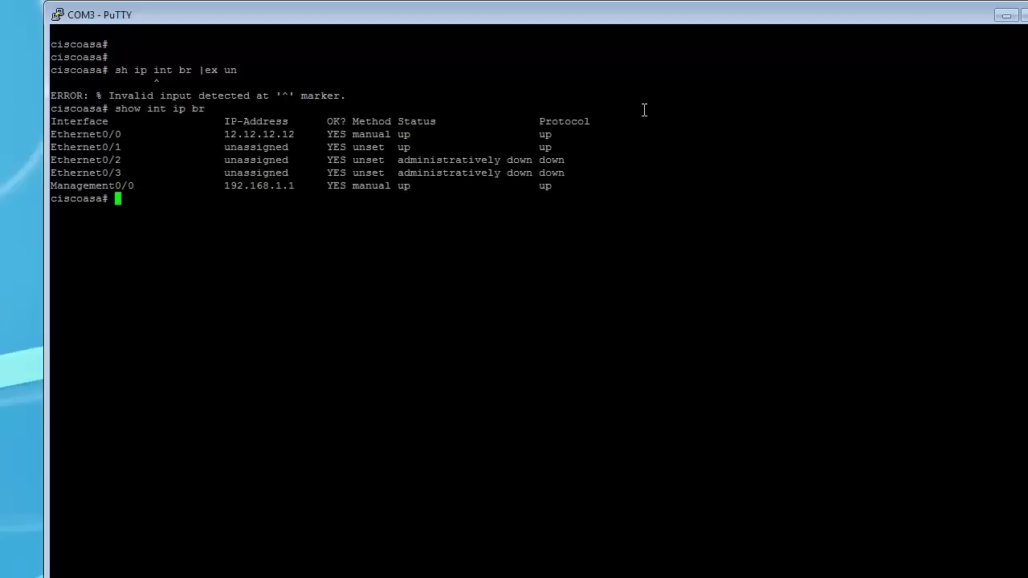
left_click_drag(548, 188, 70, 133)
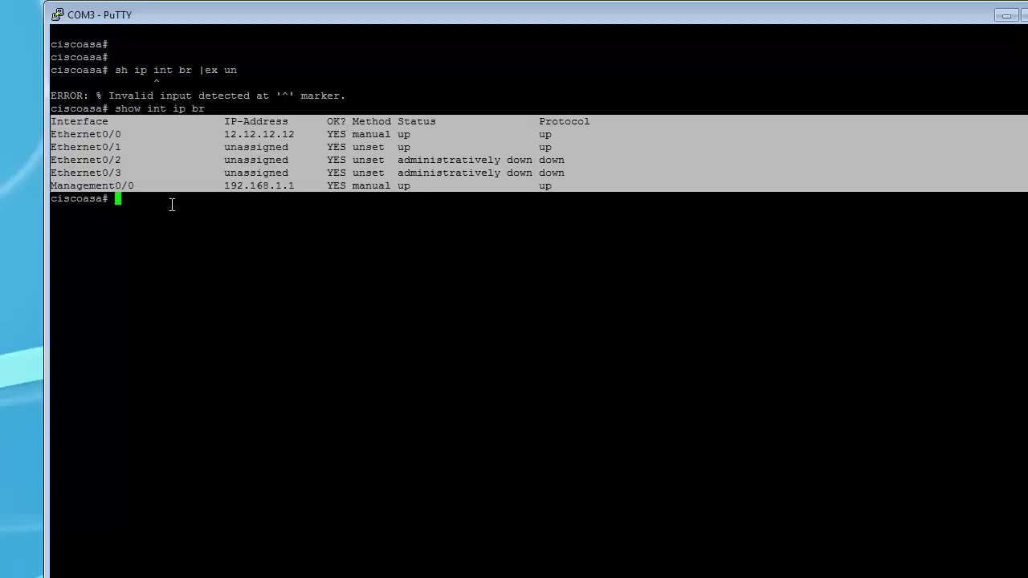
left_click_drag(172, 202, 56, 126)
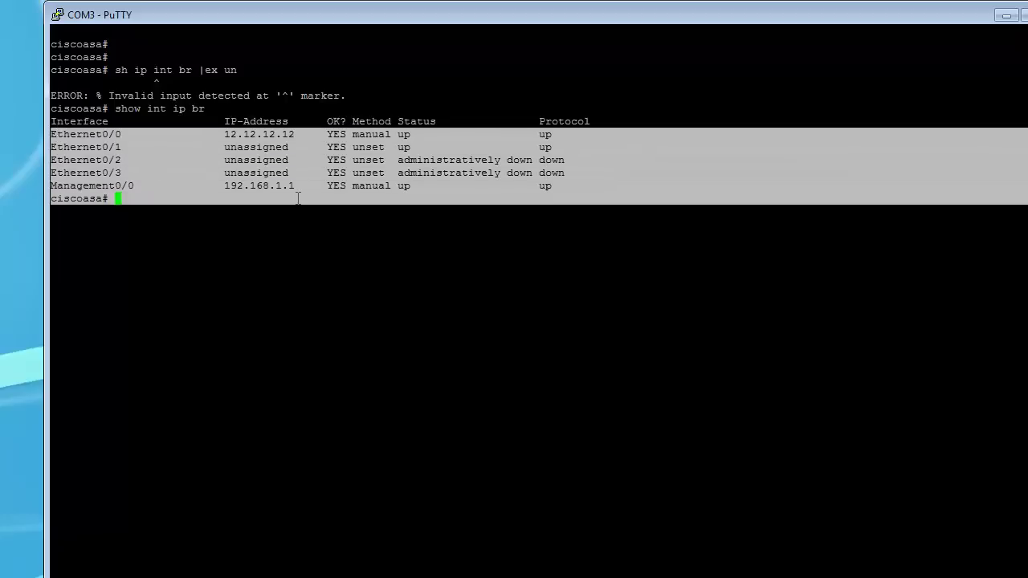
left_click(335, 212)
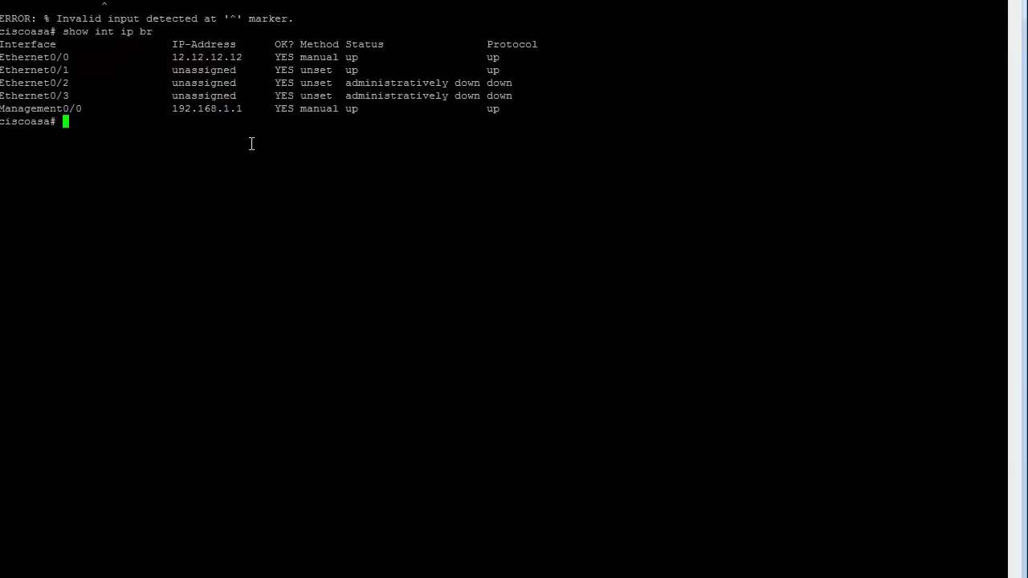
Step: Enter configuration mode with "config t" and reset the ASA with the command "config factory-default"
type("config t")
key("Return")
type("config ")
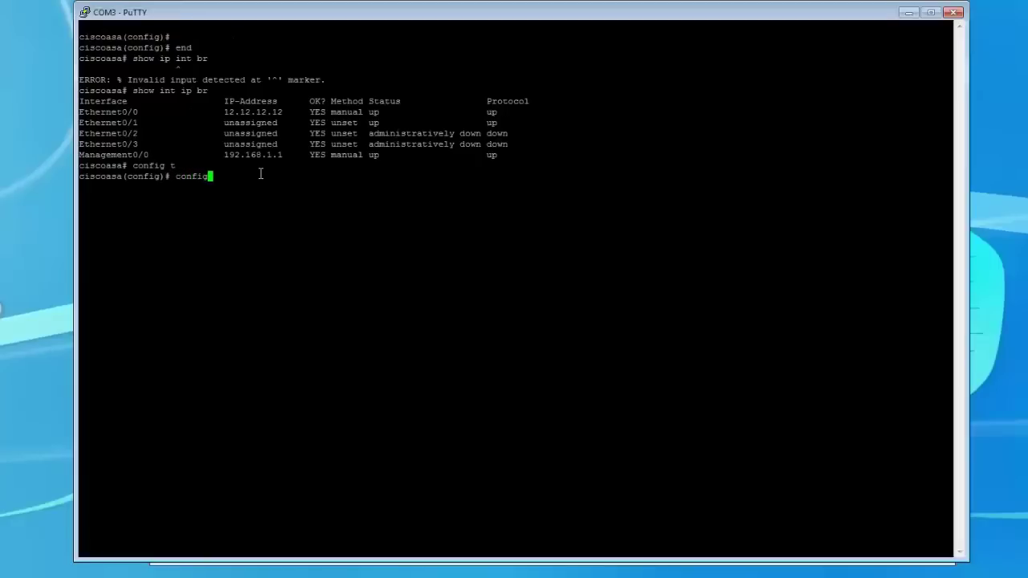
type("facot")
key("BackSpace")
key("Tab")
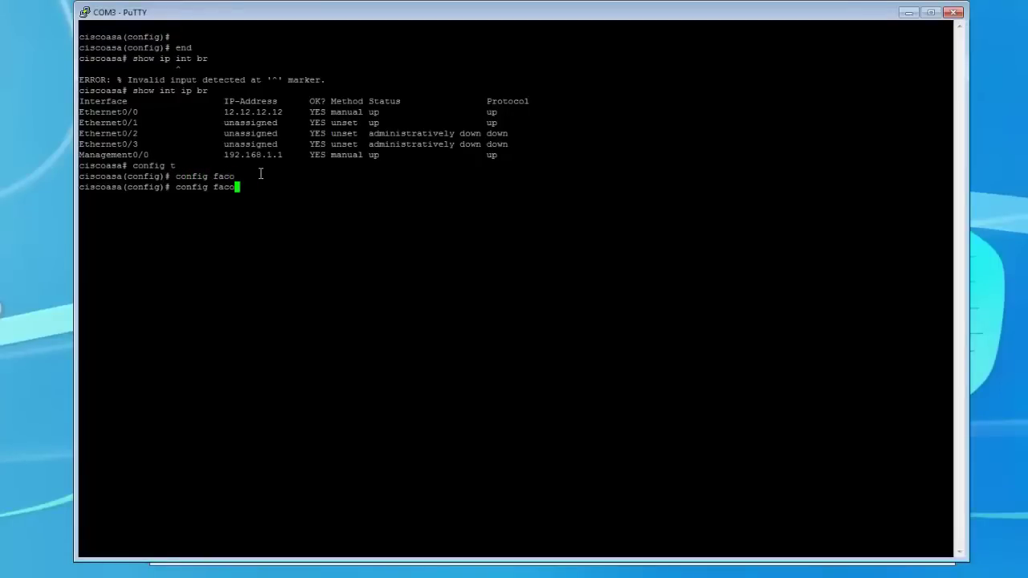
key("BackSpace")
key("Tab")
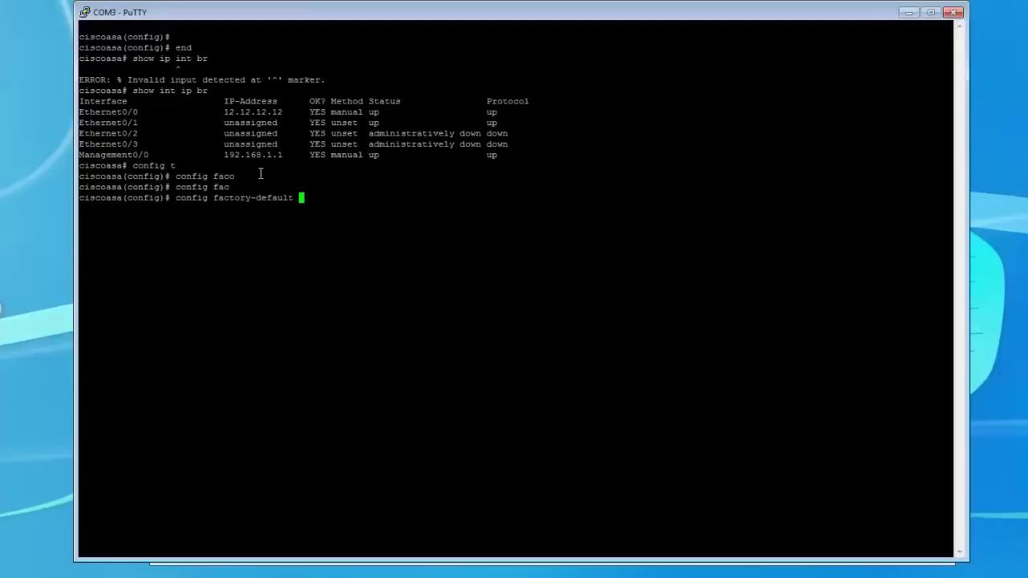
key("Return")
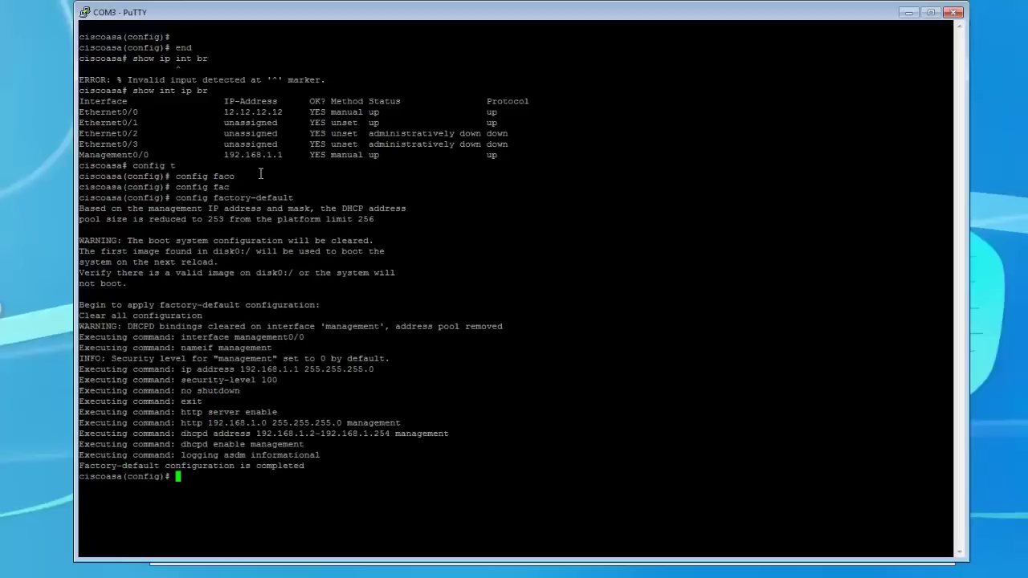
Step: Leave configuration mode with "end" and save the running configuration with "wr mem"
type("end")
key("Return")
type("wr mem")
key("Return")
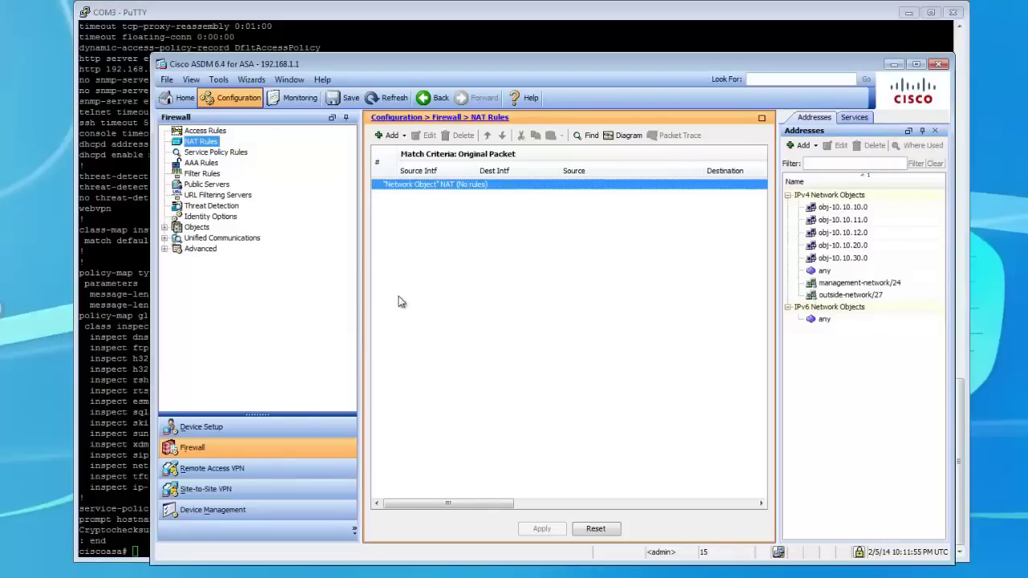
Step: Refresh the configuration in Cisco ASDM, accepting the unverified certificate and choosing not to enable Smart Call Home
left_click(390, 98)
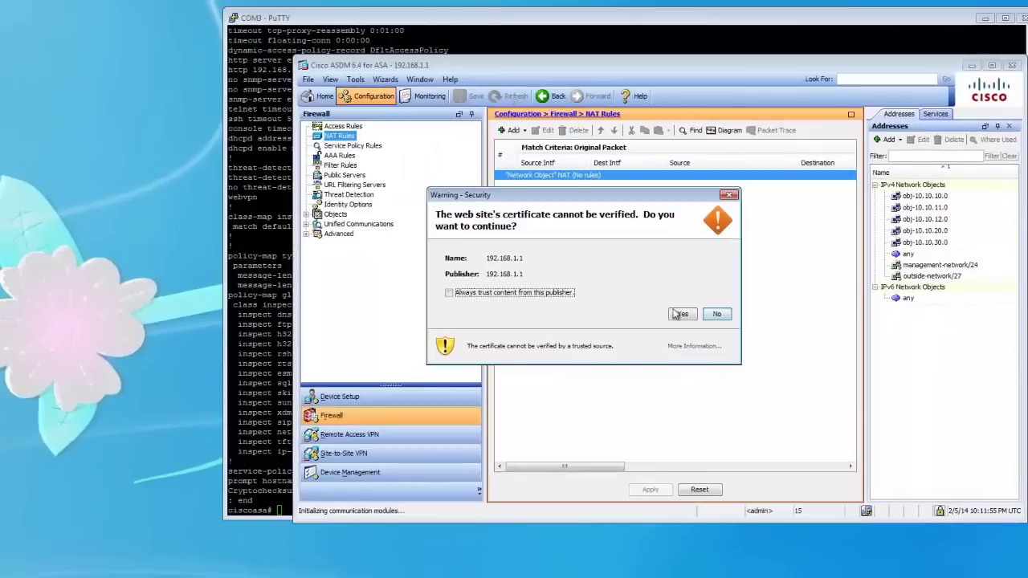
left_click(605, 332)
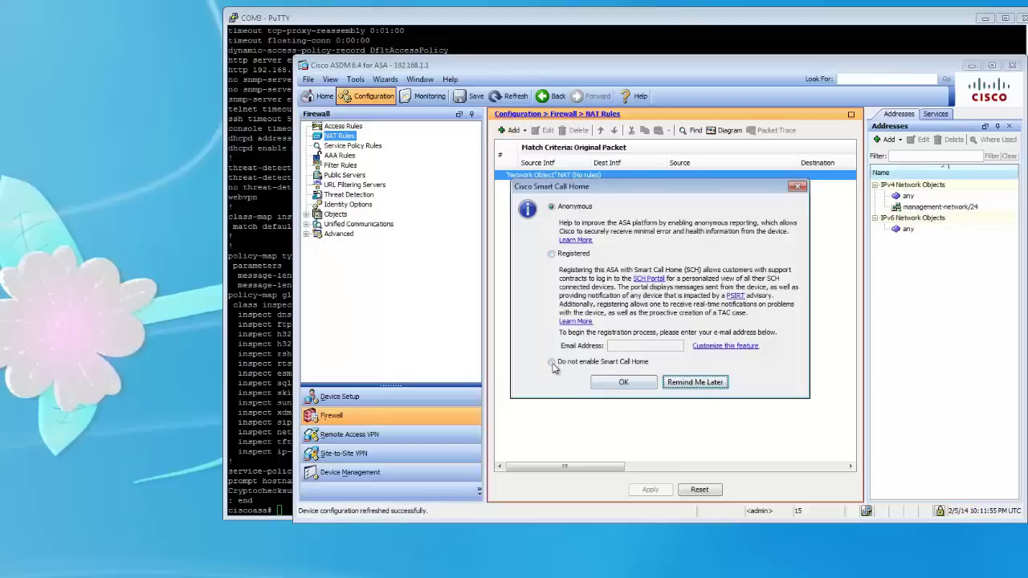
left_click(552, 363)
left_click(630, 386)
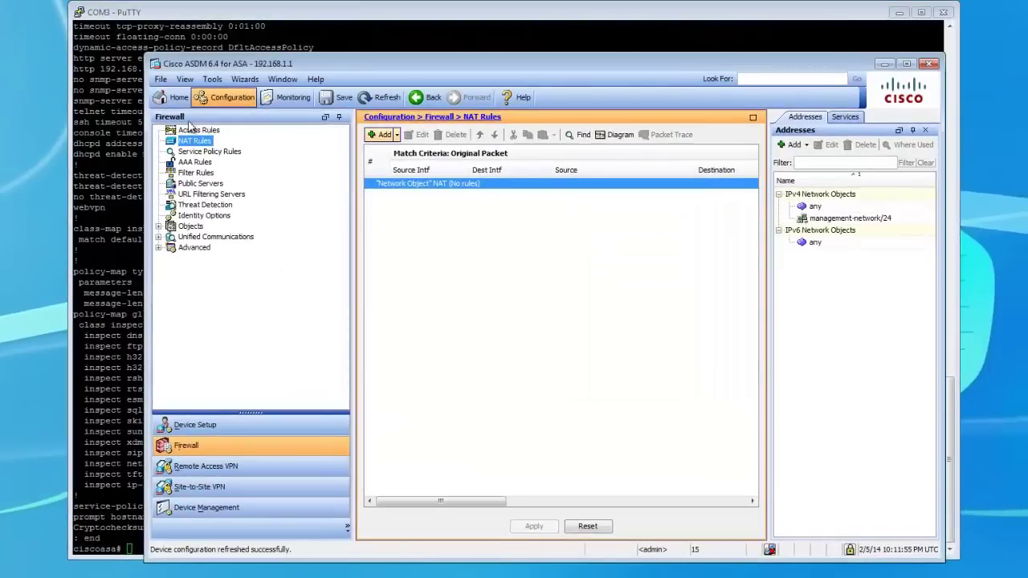
Step: View the device dashboard in ASDM and switch back to the PuTTY console
left_click(176, 98)
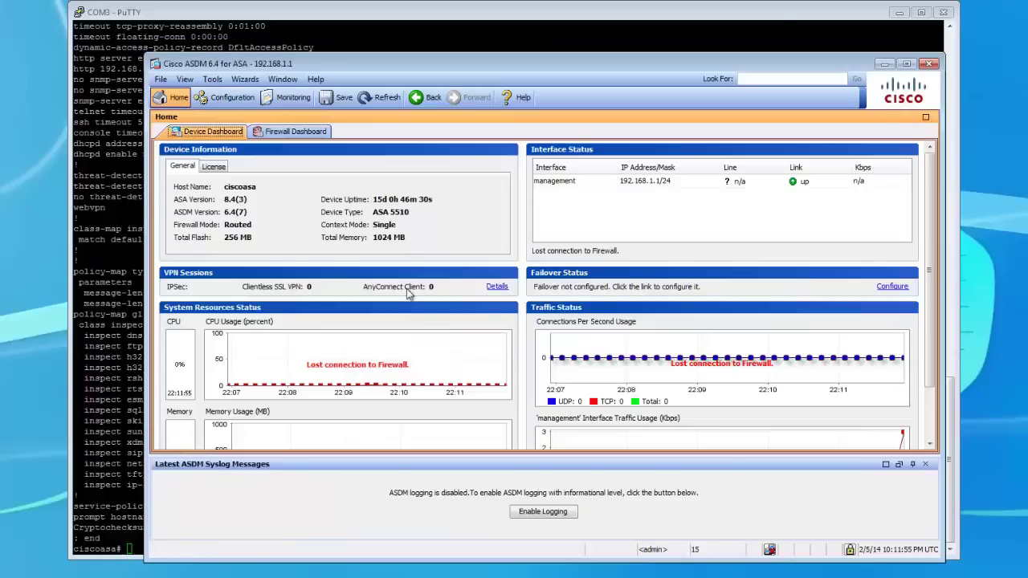
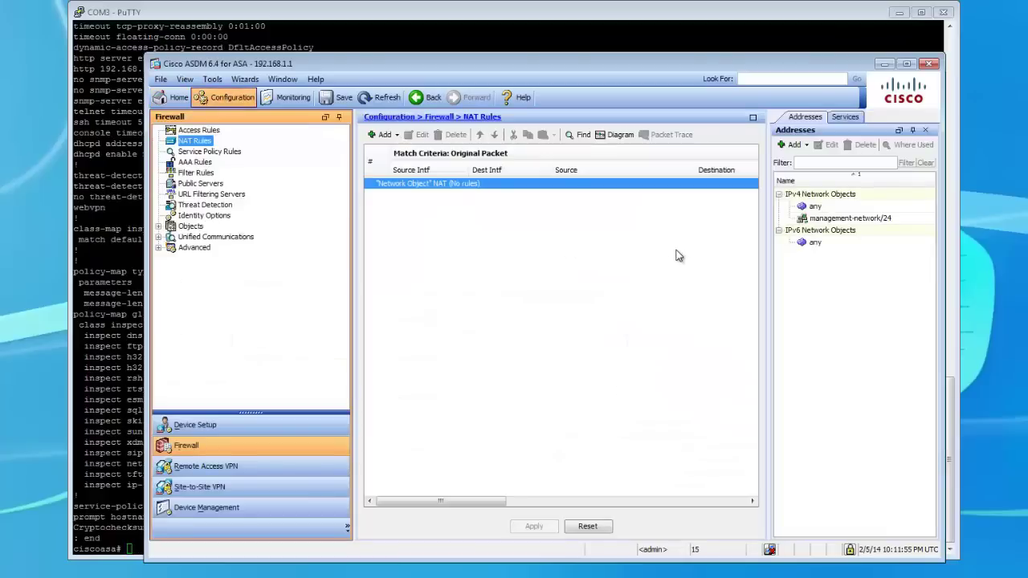
left_click(494, 14)
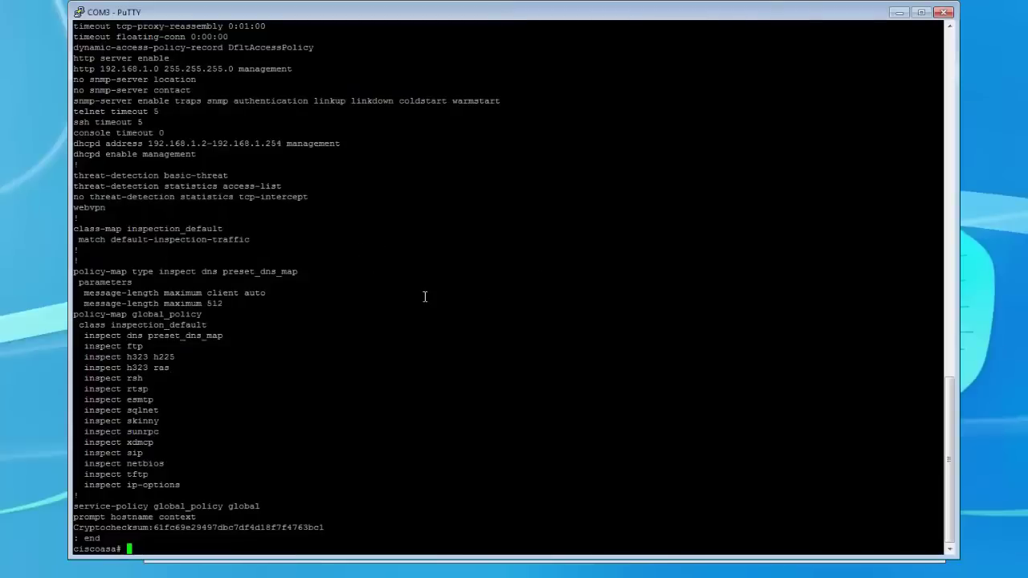
key("Return")
key("Return")
key("Return")
key("Return")
key("Return")
key("Return")
key("Return")
key("Return")
key("Return")
key("Return")
key("Return")
key("Return")
key("Return")
key("Return")
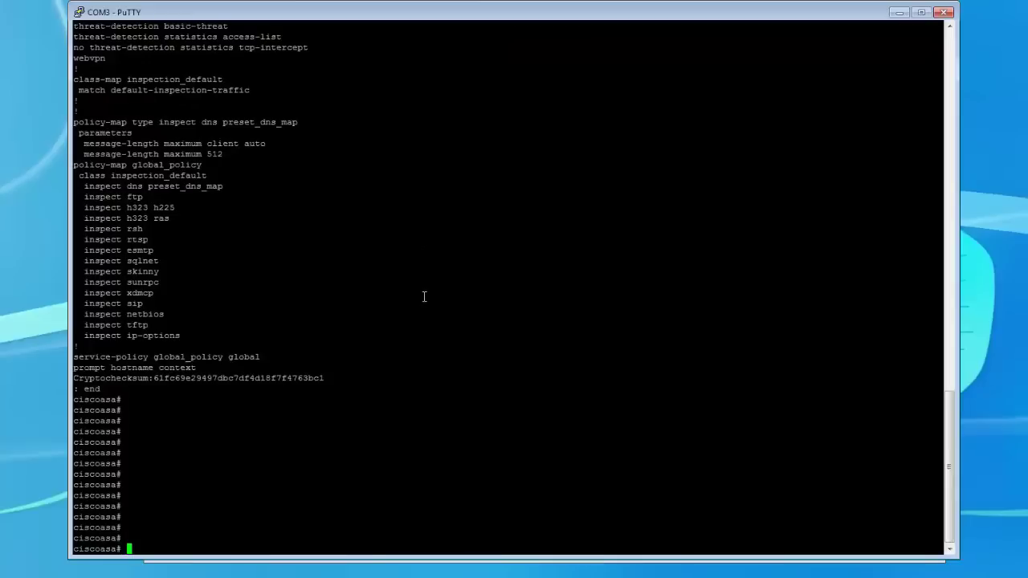
Step: Enter configuration mode with "config t", select interface ethernet 0/0 and name it with "nameif outside"
type("config t")
key("Return")
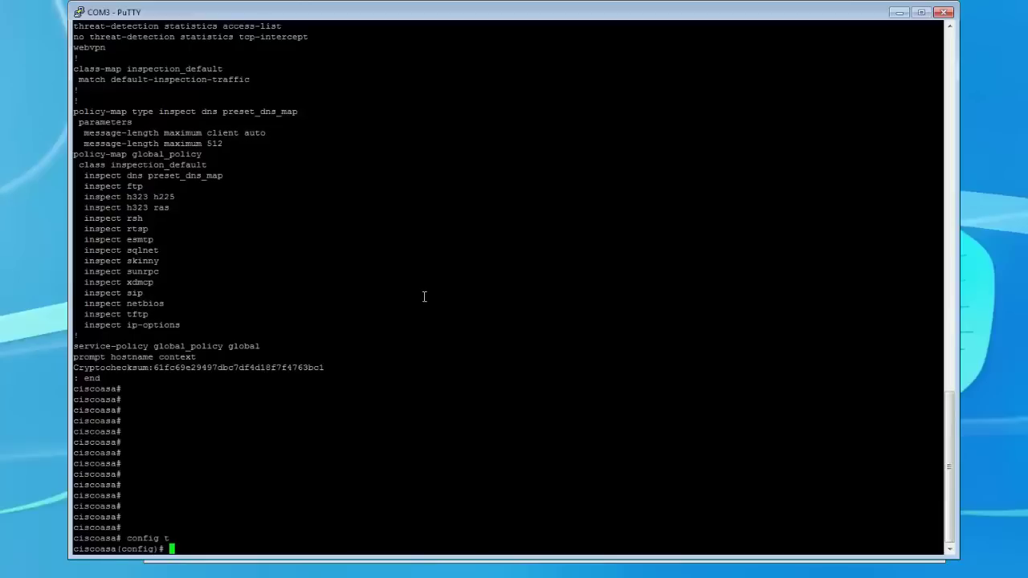
type("int eth")
key("Tab")
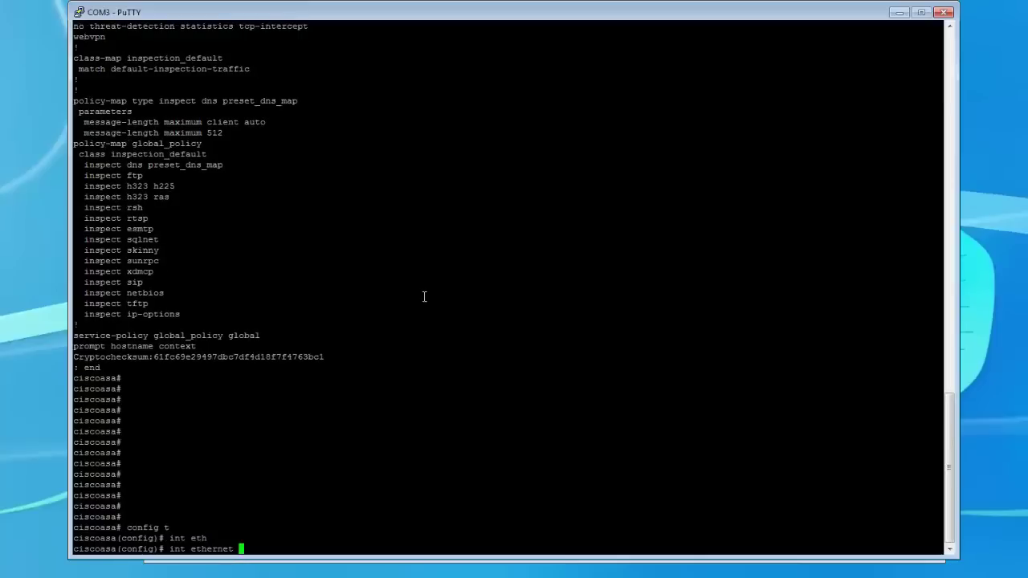
type("0/0")
key("Return")
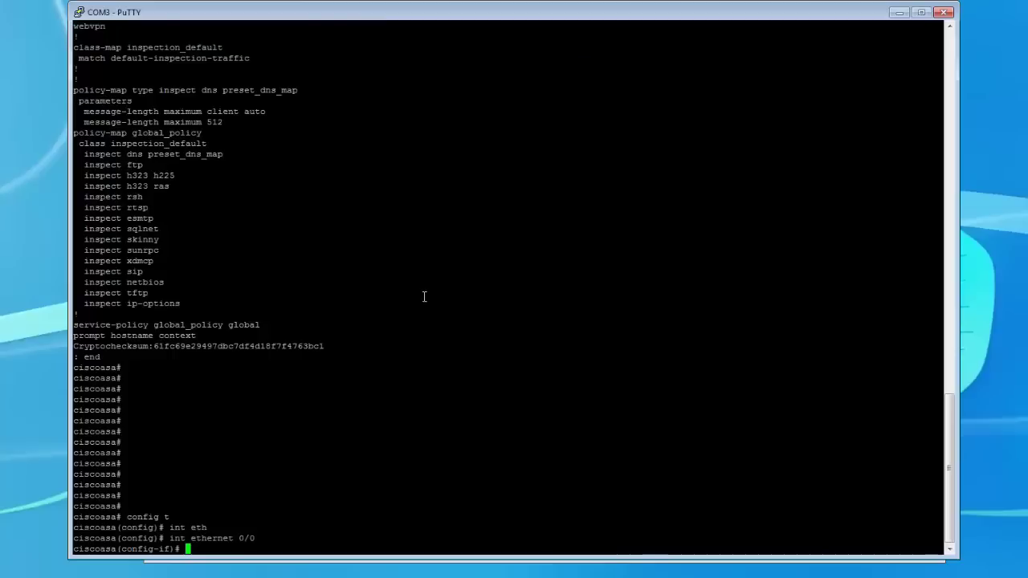
type("nameif outside")
key("Return")
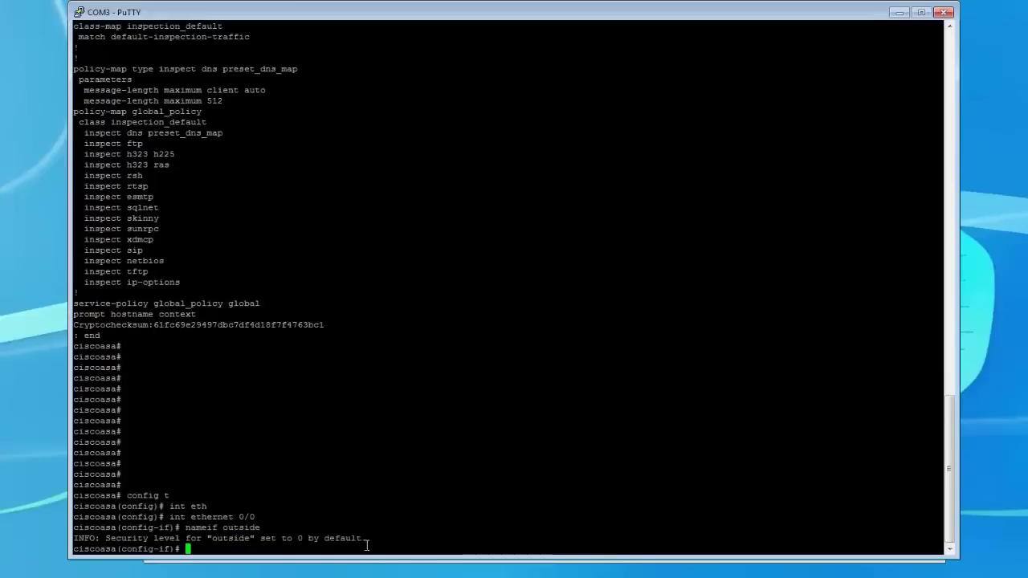
Step: Assign the outside interface the IP address 12.12.12.12 with subnet mask 255.255.255.0
left_click_drag(367, 540, 235, 542)
left_click(235, 542)
type("ip addre")
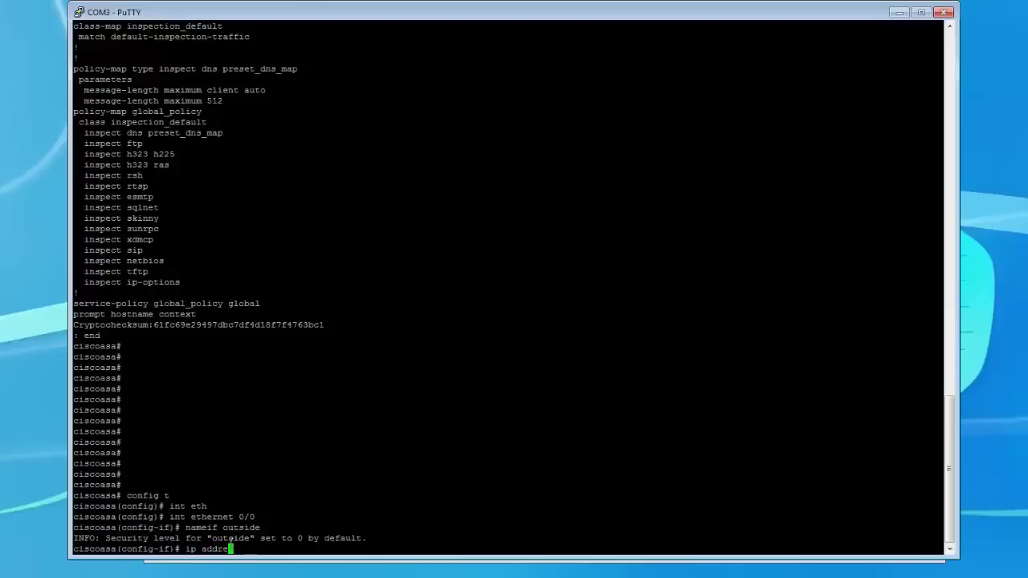
type("ss 12.12.1")
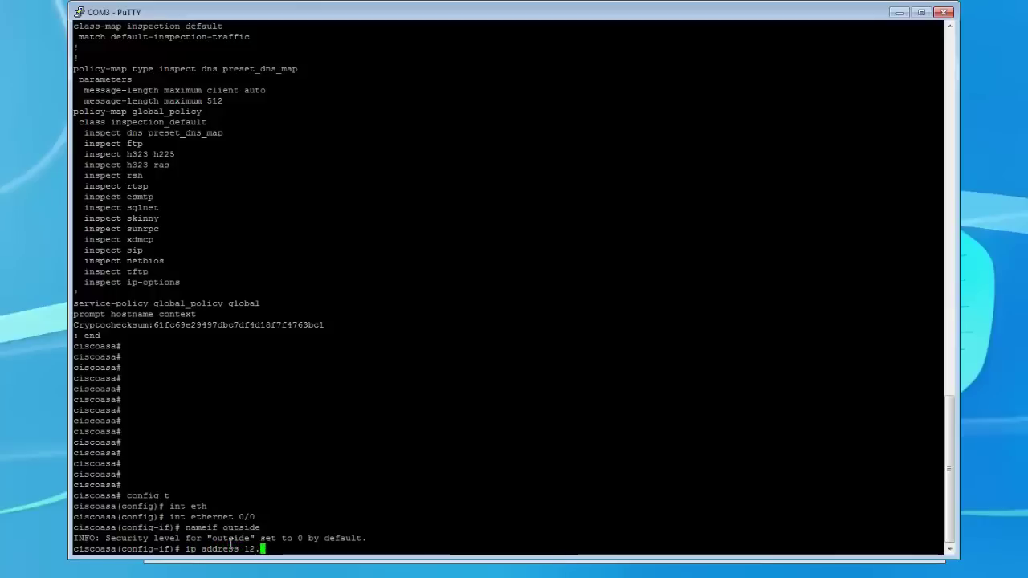
type("2.12")
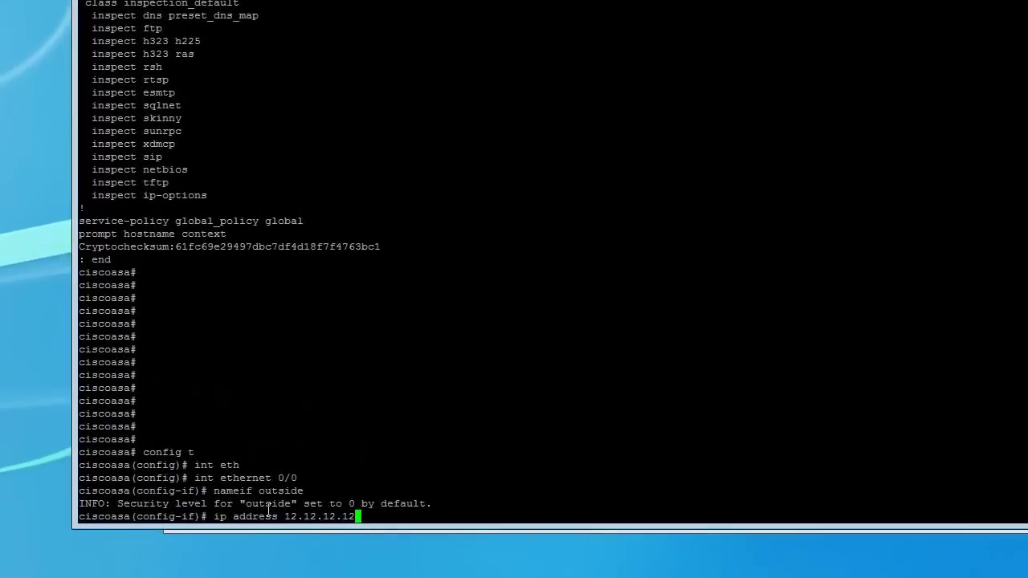
type(" 255.255.255.0")
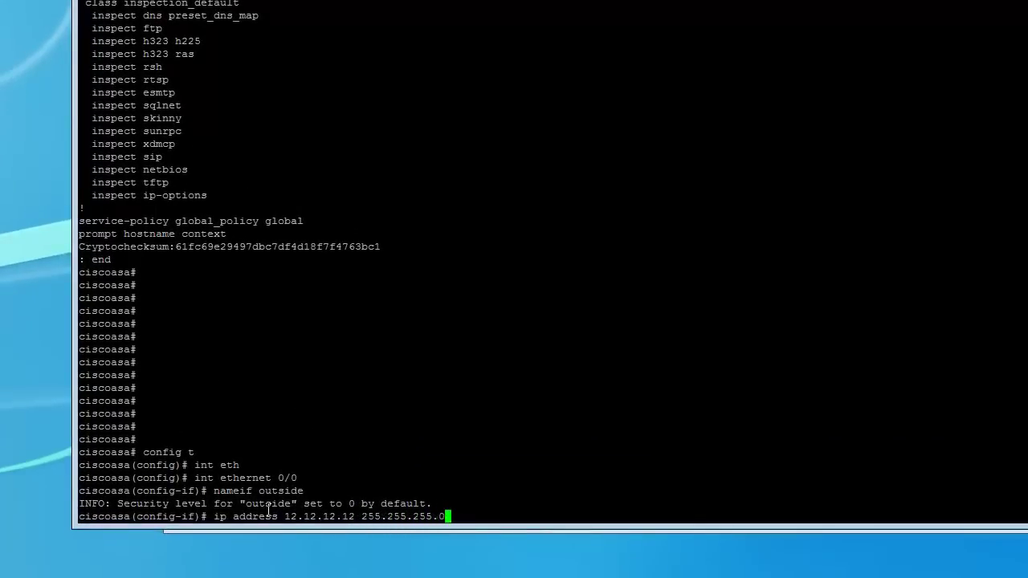
key("Return")
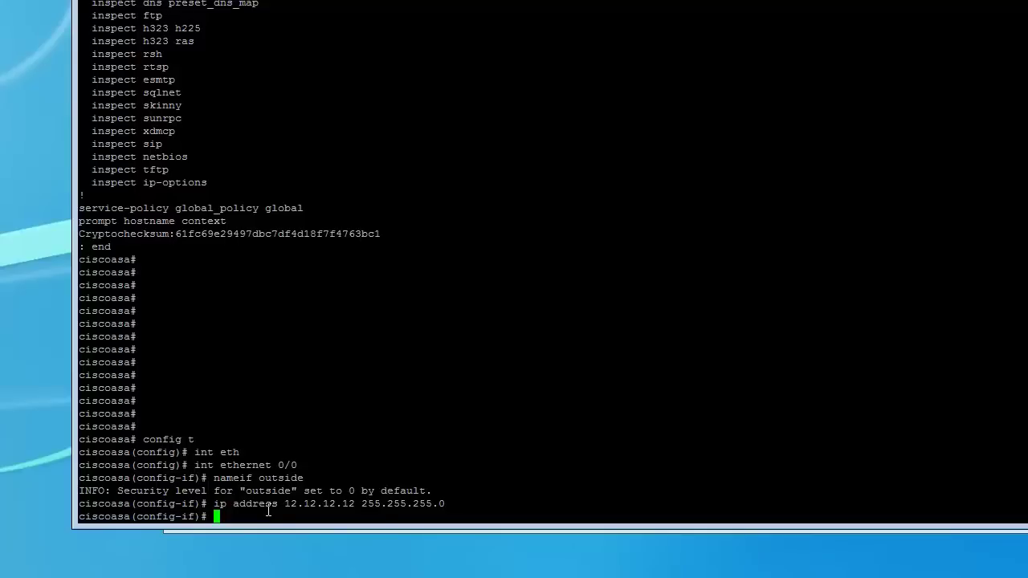
Step: Leave configuration mode with "end" and check the Ethernet0/0 and Ethernet0/1 entries using "show int ip br"
type("end")
key("Return")
type("show ")
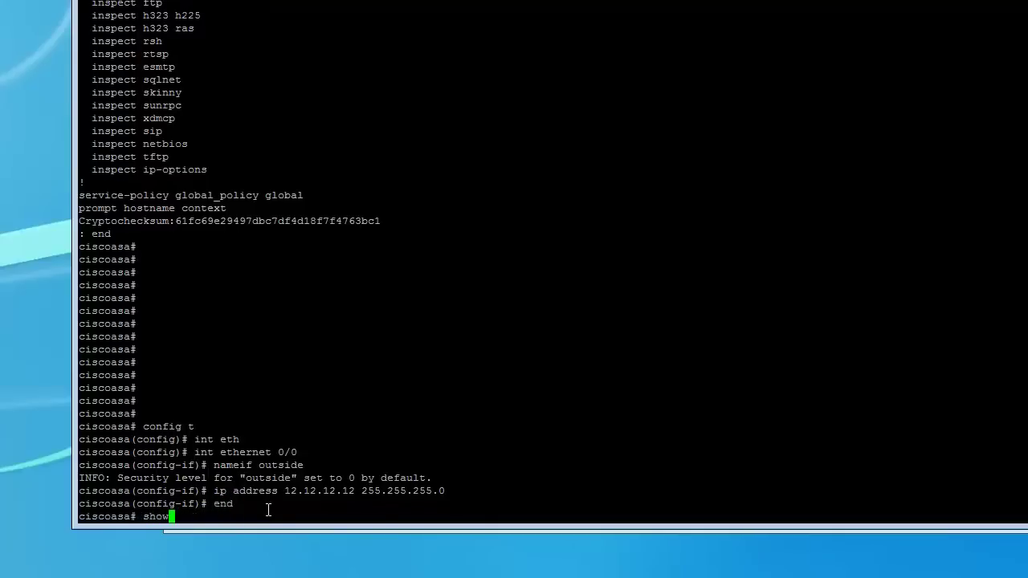
type("int ip br")
key("Return")
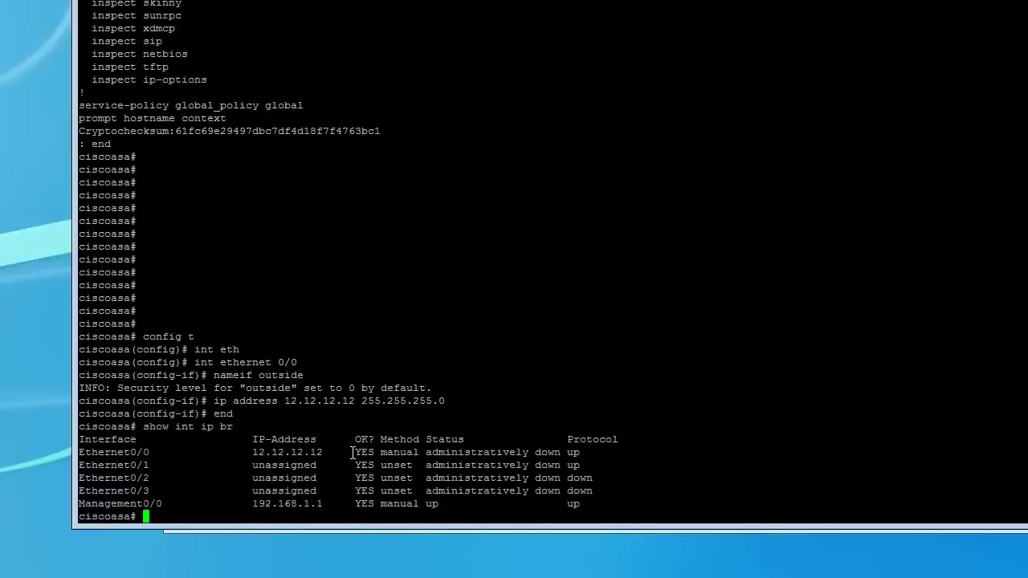
left_click_drag(351, 452, 235, 453)
left_click(195, 504)
left_click_drag(82, 467, 163, 467)
left_click(172, 473)
left_click_drag(81, 467, 254, 467)
left_click(180, 514)
Step: Enter configuration mode with "config t", select interface ethernet 0/1 and name it with "nameif inside"
type("config t")
key("Return")
type("int eth")
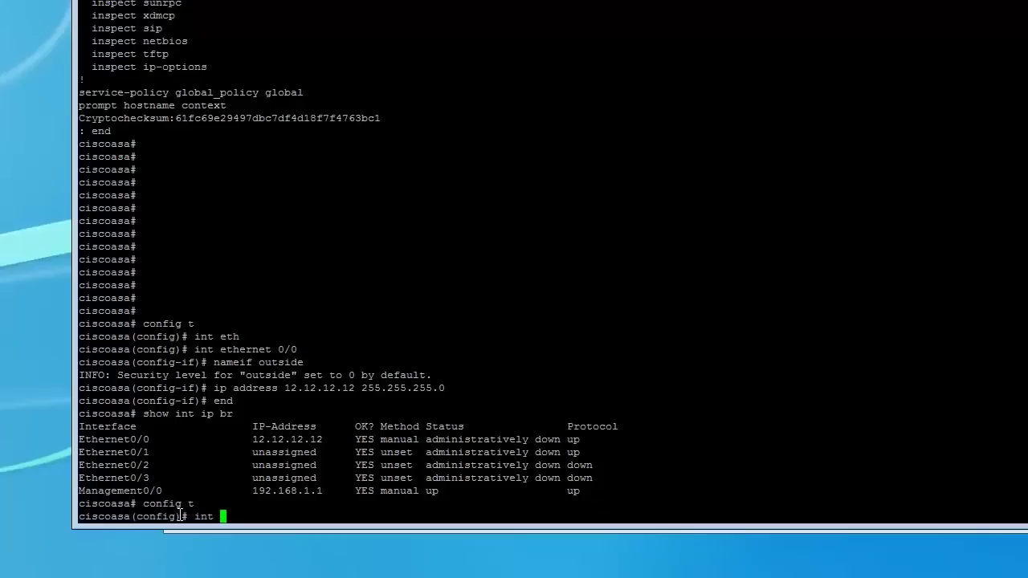
key("Tab")
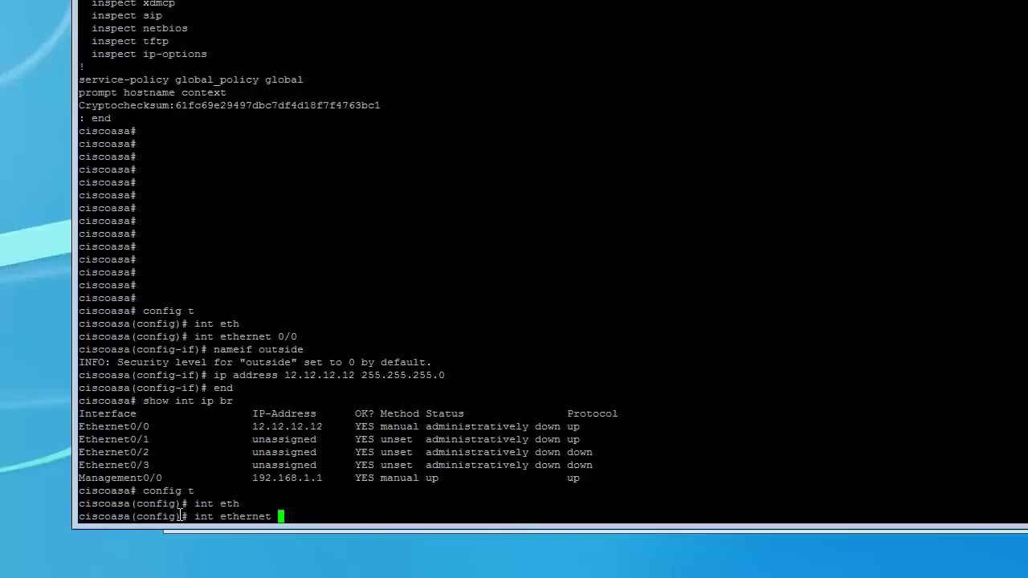
type("0/1")
key("Return")
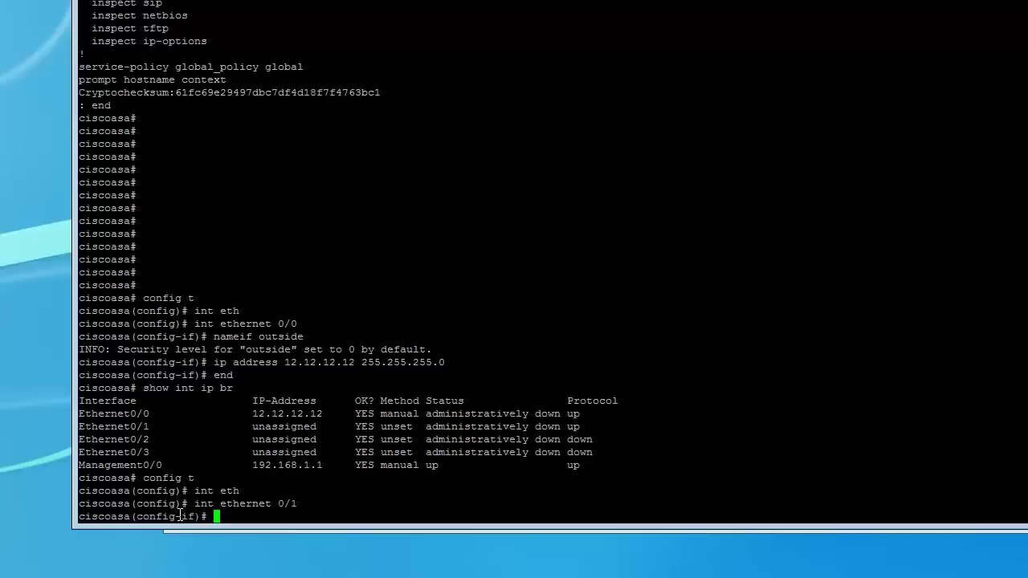
type("nameif inside")
key("Return")
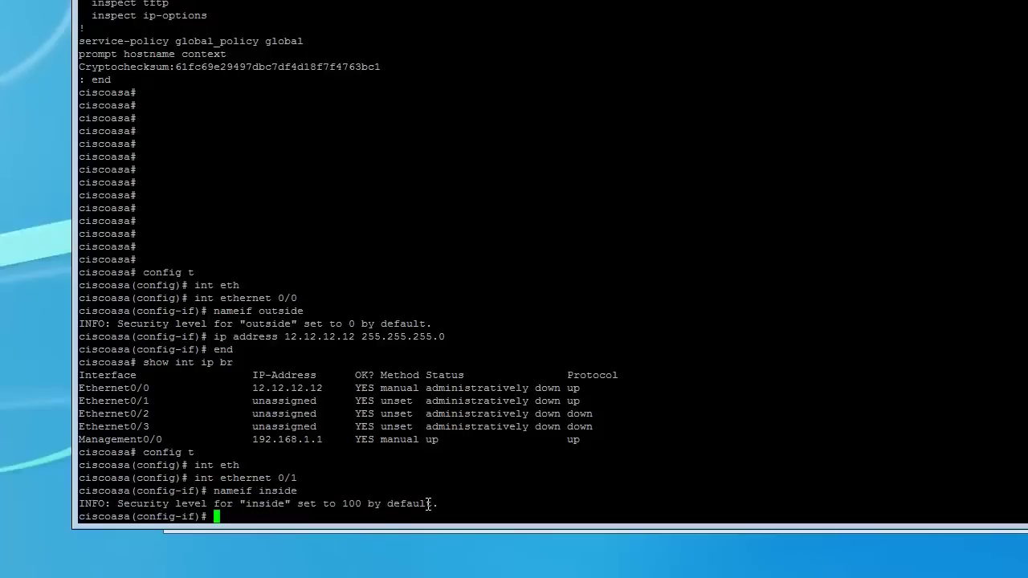
Step: Compare the security levels of both named interfaces and assign the inside interface IP address 10.10.10.1 with mask 255.255.255.0
left_click_drag(432, 503, 327, 499)
left_click(285, 511)
left_click_drag(310, 300, 265, 299)
left_click_drag(394, 323, 317, 323)
left_click(239, 516)
type("ip address 10.10.1")
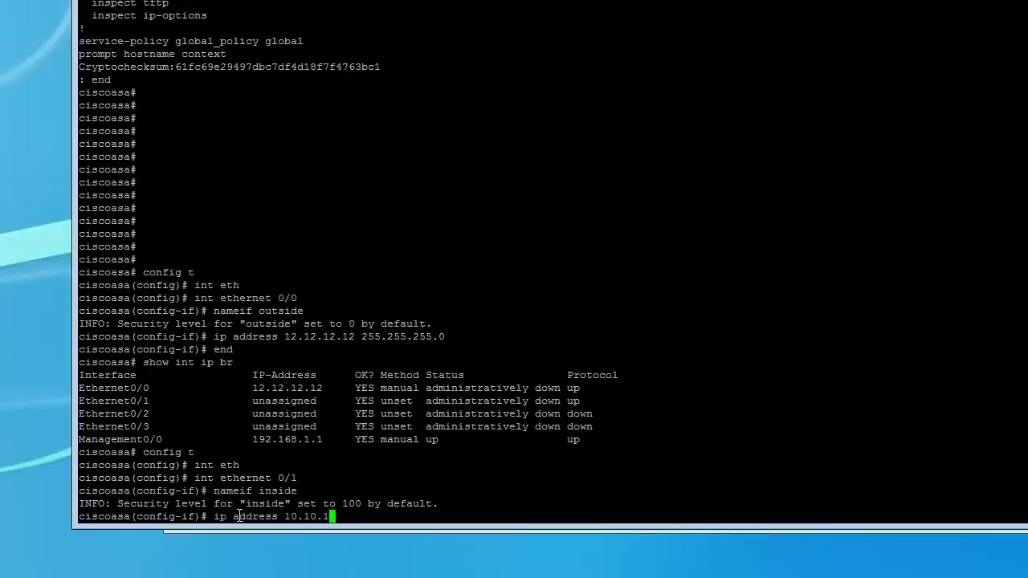
type("0.1 255.255.255.0")
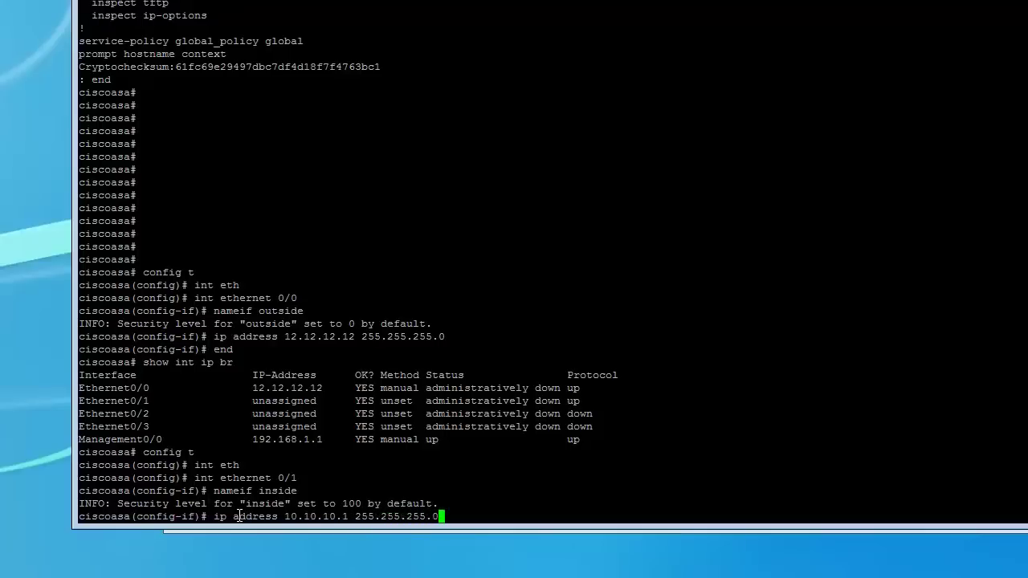
key("Return")
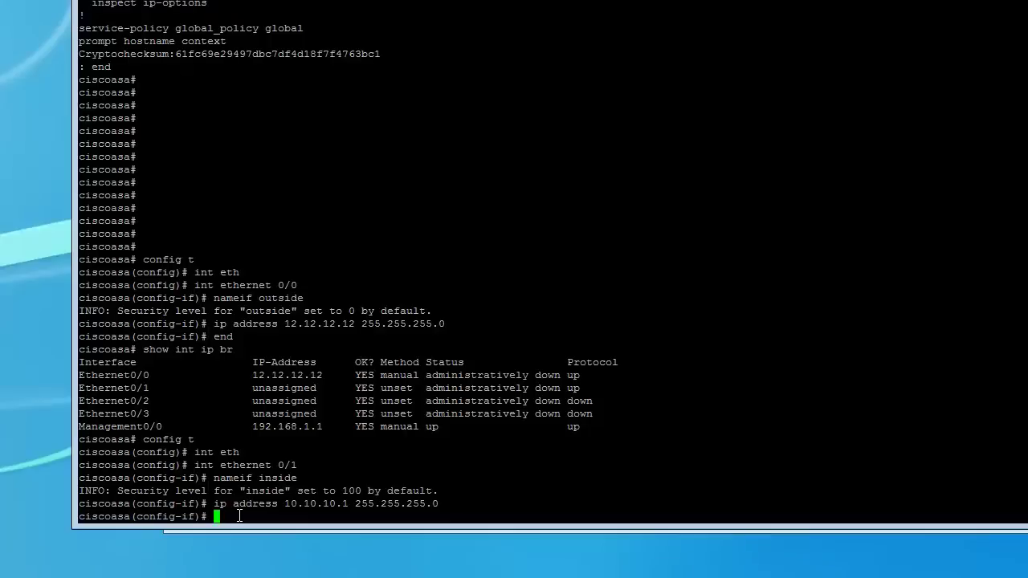
key("Return")
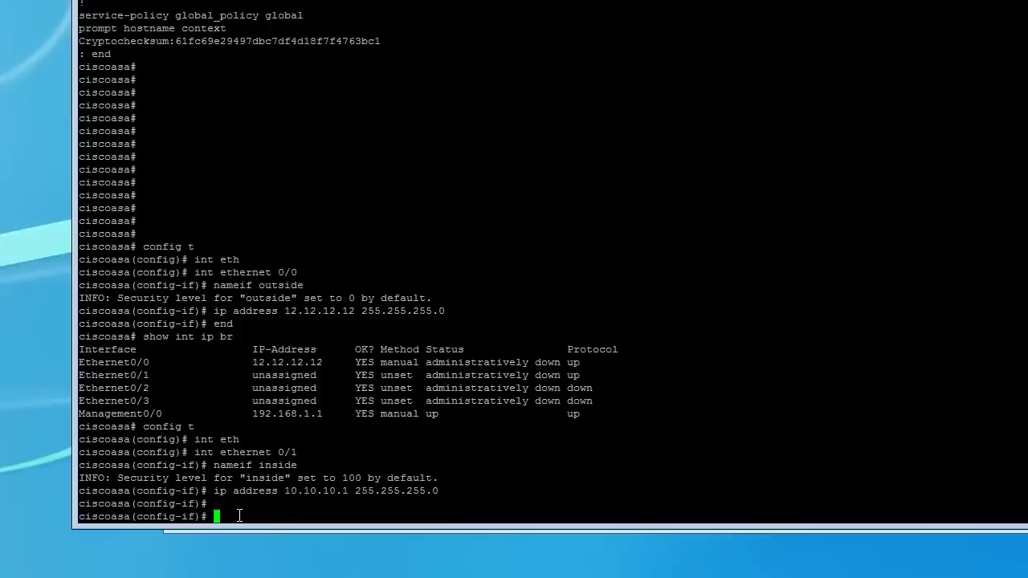
Step: Leave configuration mode with "end" and review the addresses of both configured interfaces using "show int ip br"
type("end")
key("Return")
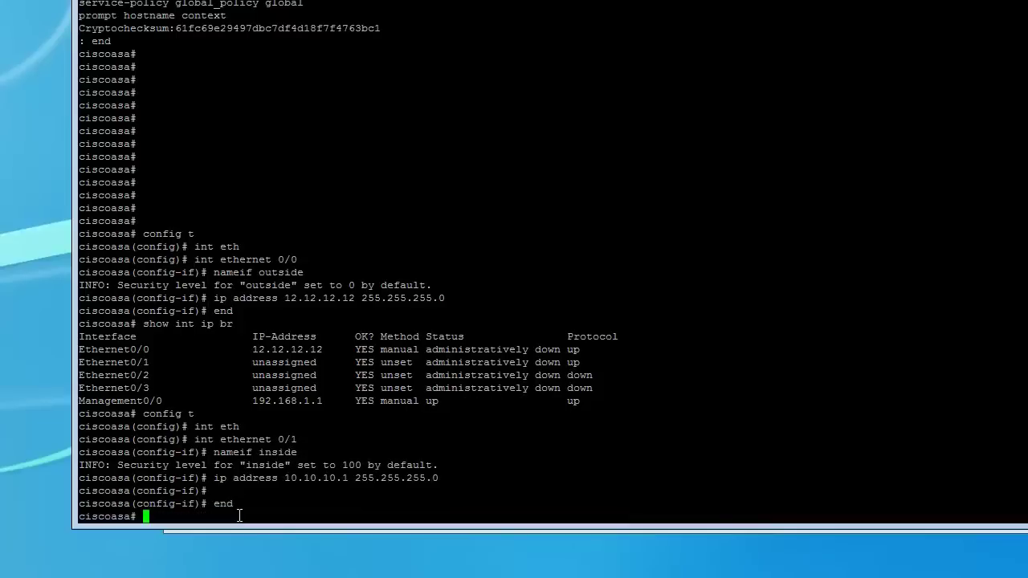
key("Up")
key("Up")
key("Up")
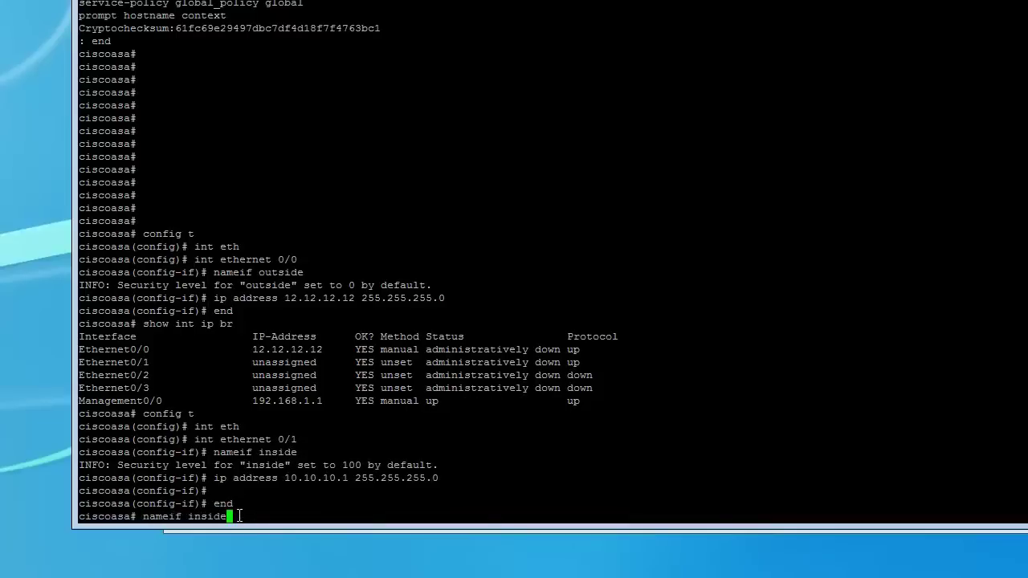
key("Up")
key("Up")
key("Up")
key("Up")
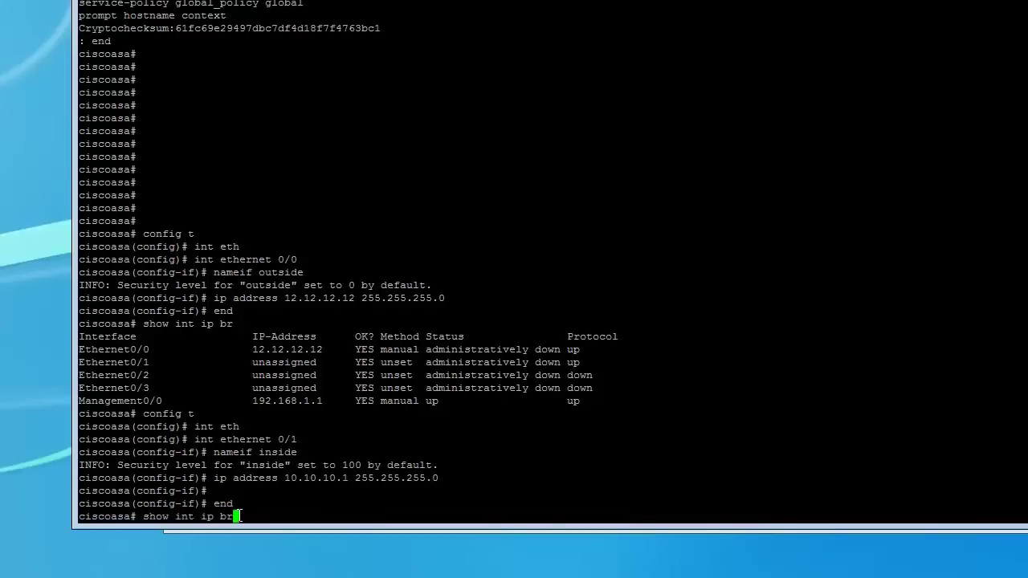
key("Return")
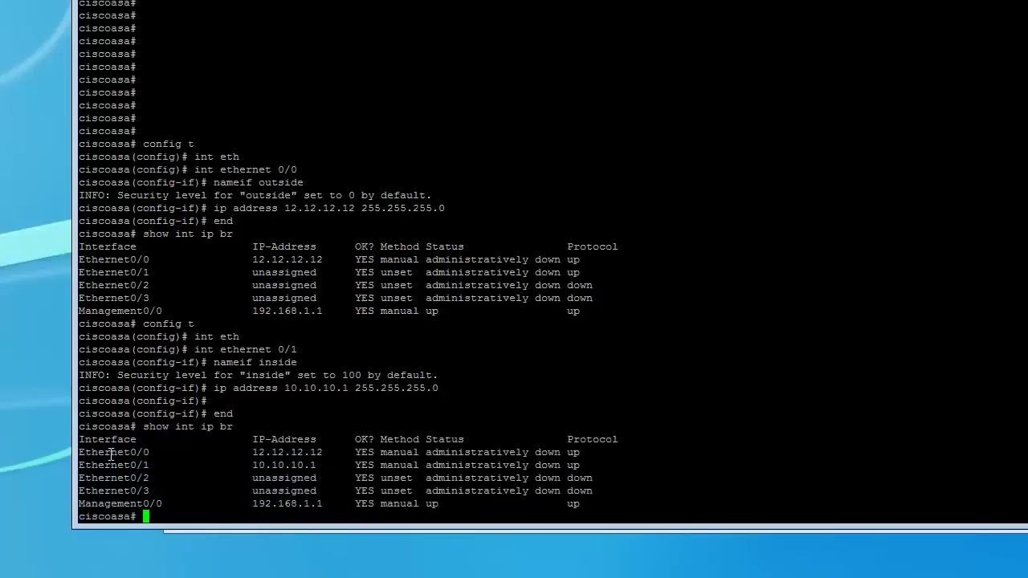
left_click_drag(104, 453, 217, 474)
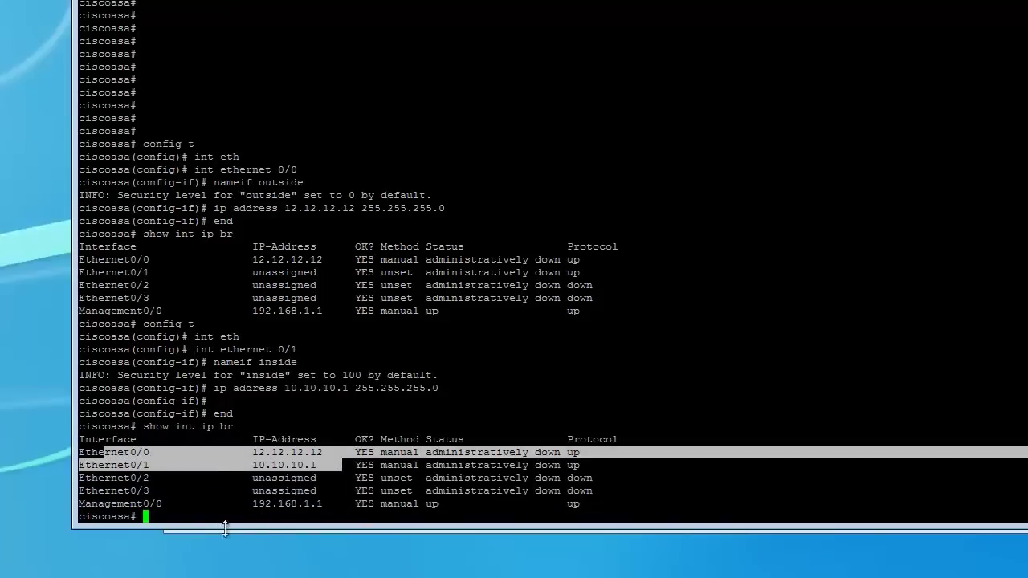
Step: Switch to Cisco ASDM, open the Interfaces page of the Device Setup configuration and refresh the configuration from the device
left_click(182, 520)
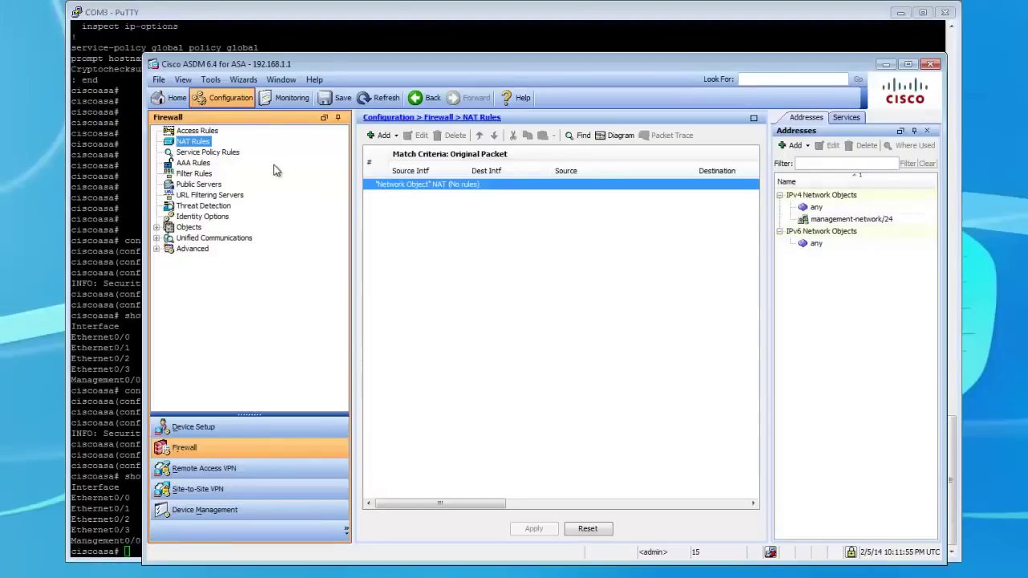
left_click(171, 98)
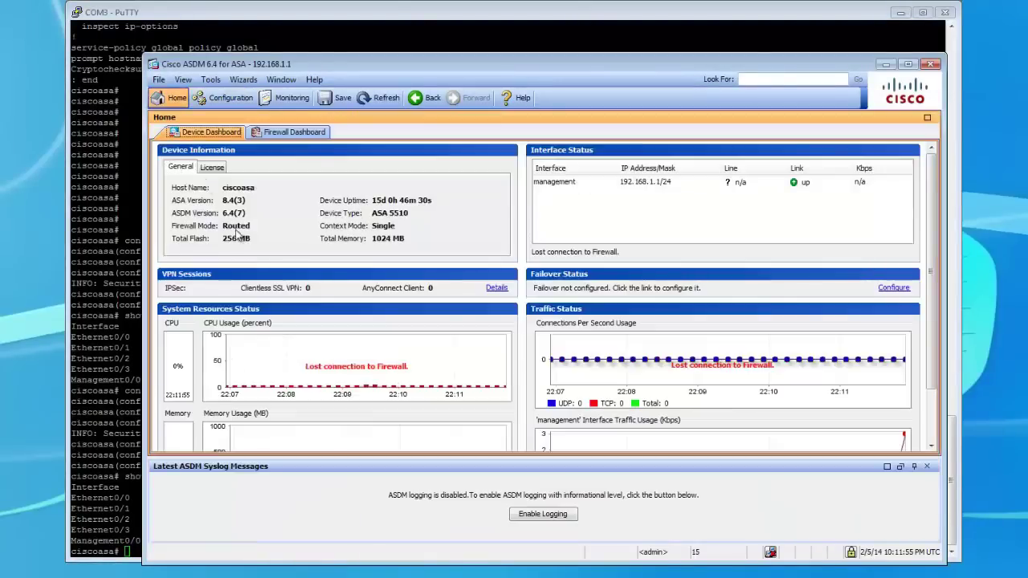
left_click(229, 98)
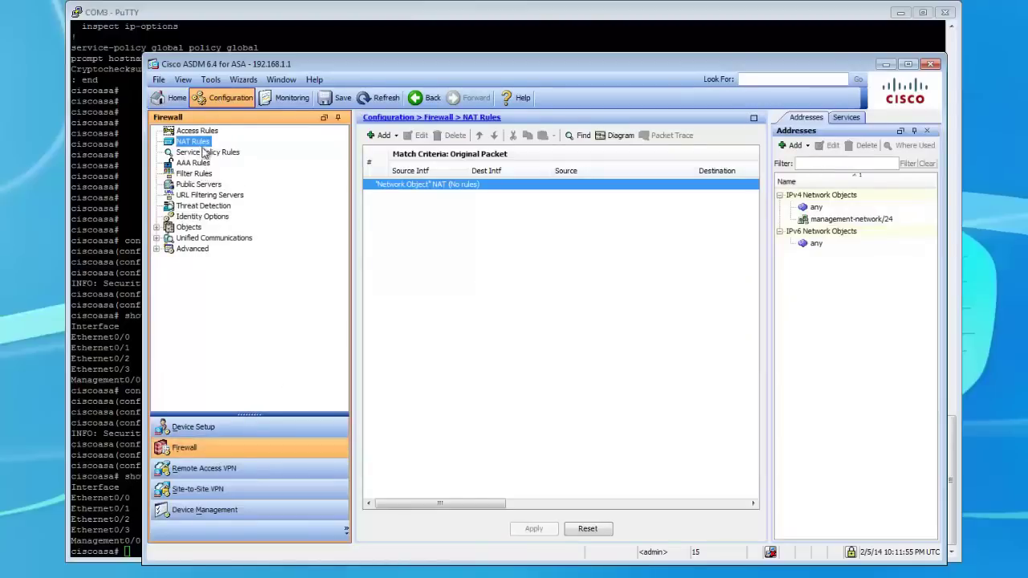
left_click(215, 427)
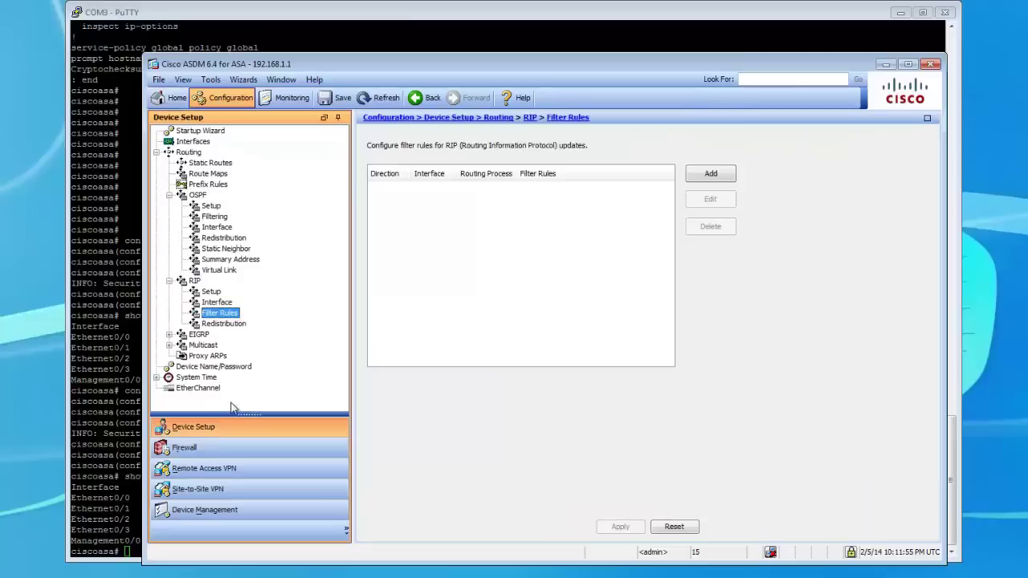
left_click(195, 142)
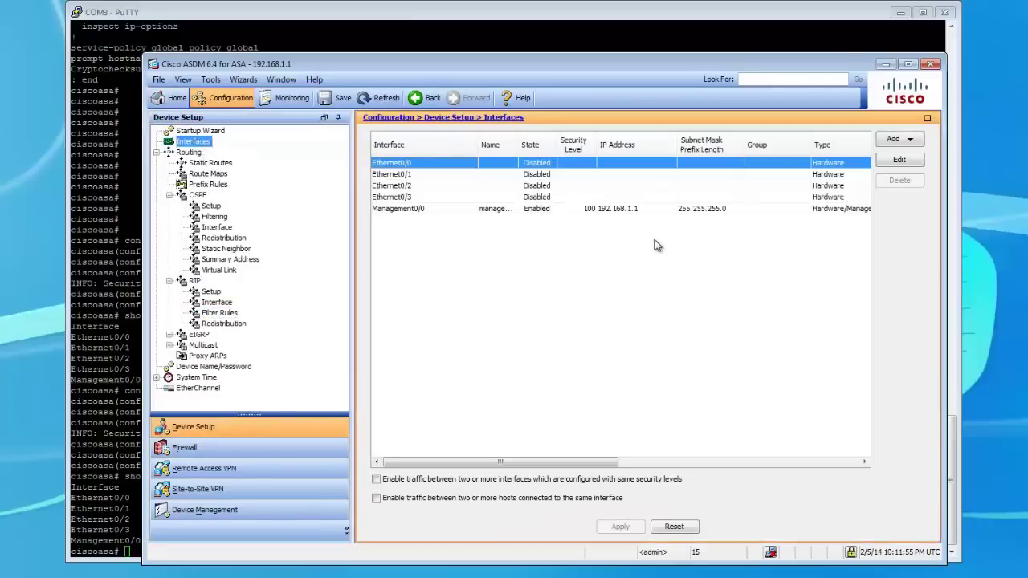
left_click(378, 98)
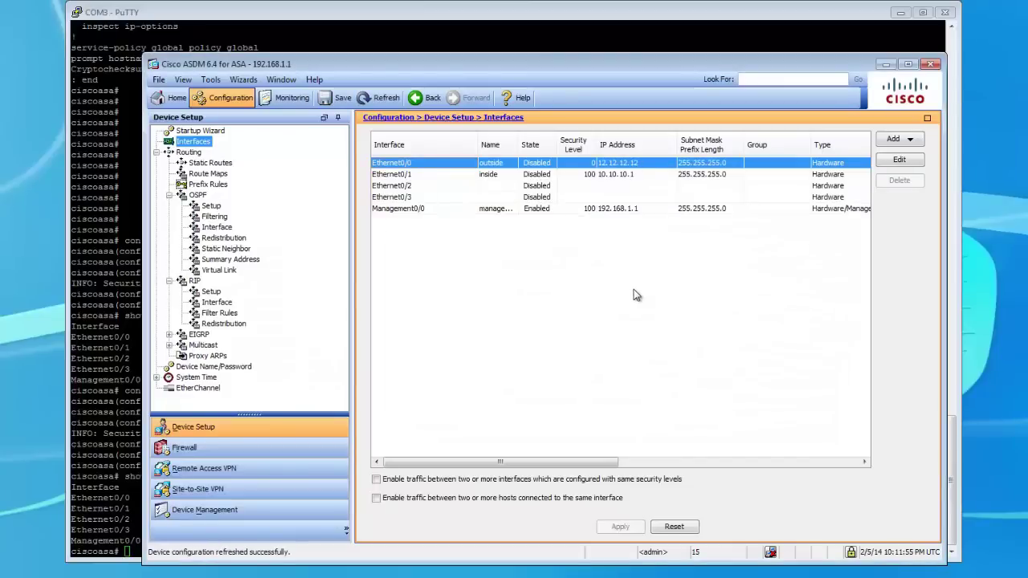
Step: Check the state of the outside and inside interfaces in the list and switch back to the PuTTY console
left_click(543, 170)
left_click(543, 164)
left_click(545, 174)
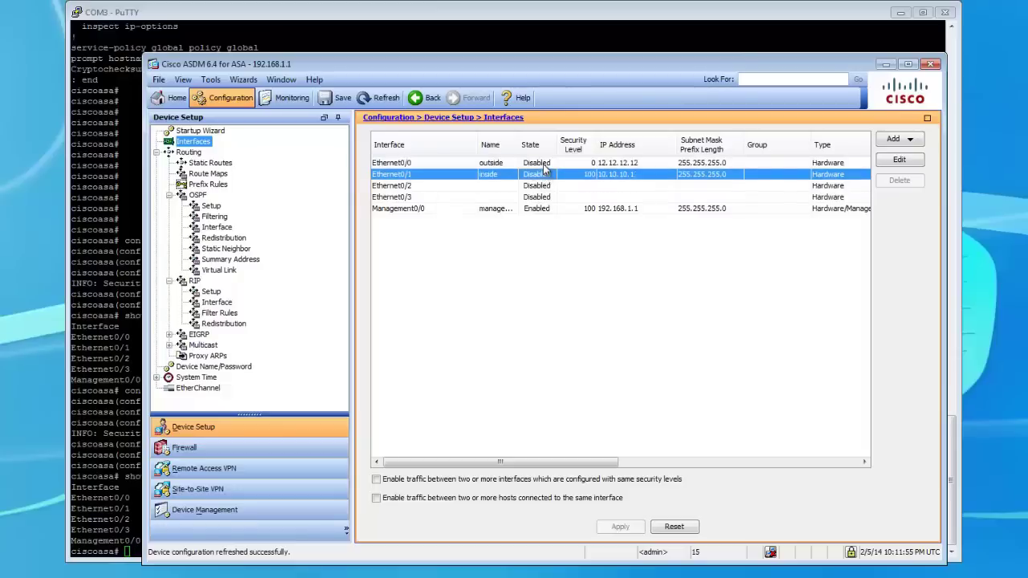
left_click(534, 162)
left_click(274, 11)
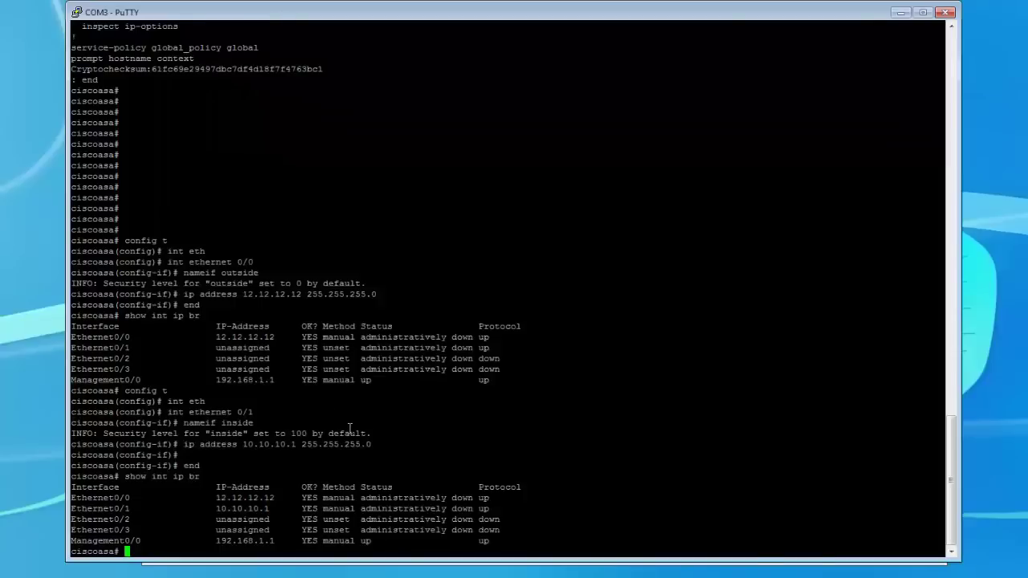
Step: Enter configuration mode with "config t", select interface ethernet 0/0 and enable it using "no shut"
type("config t")
key("Return")
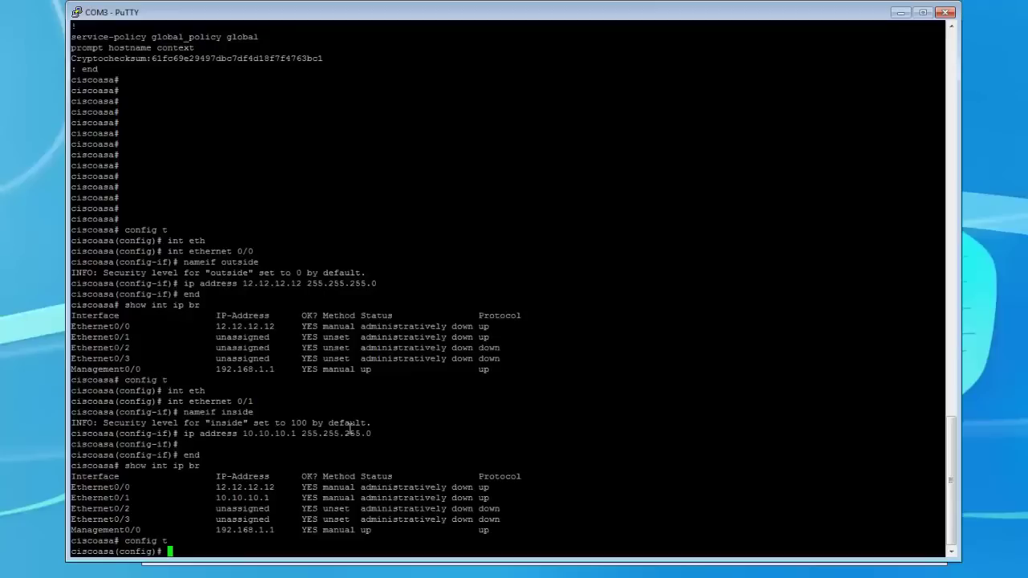
type("int eth")
key("Tab")
type("0/0")
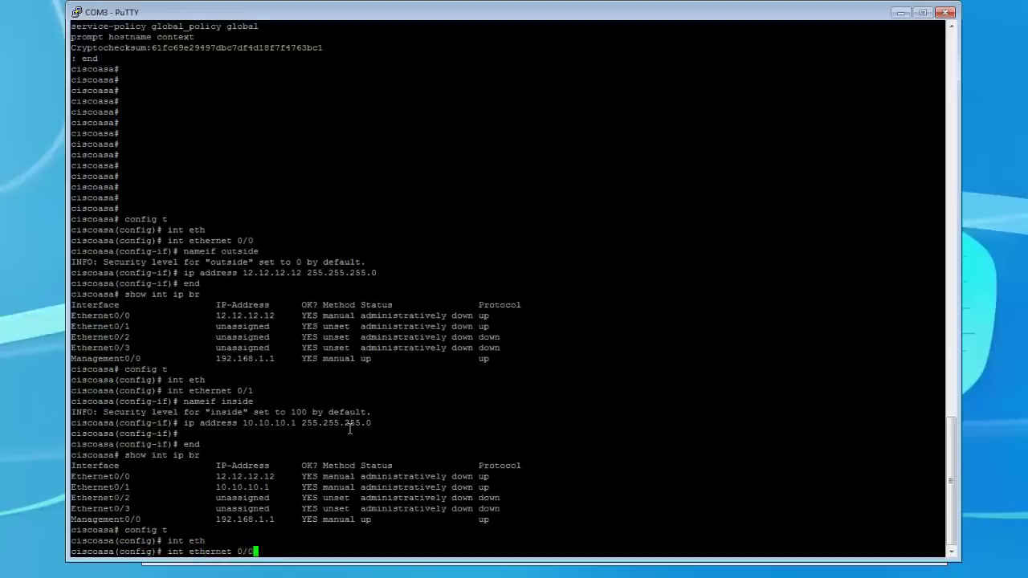
key("Return")
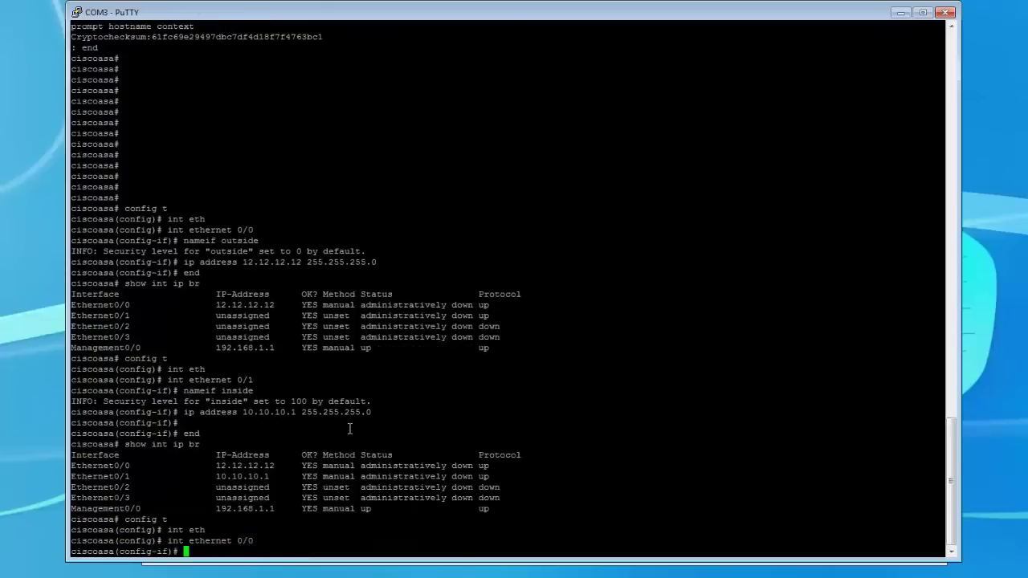
type("no shut")
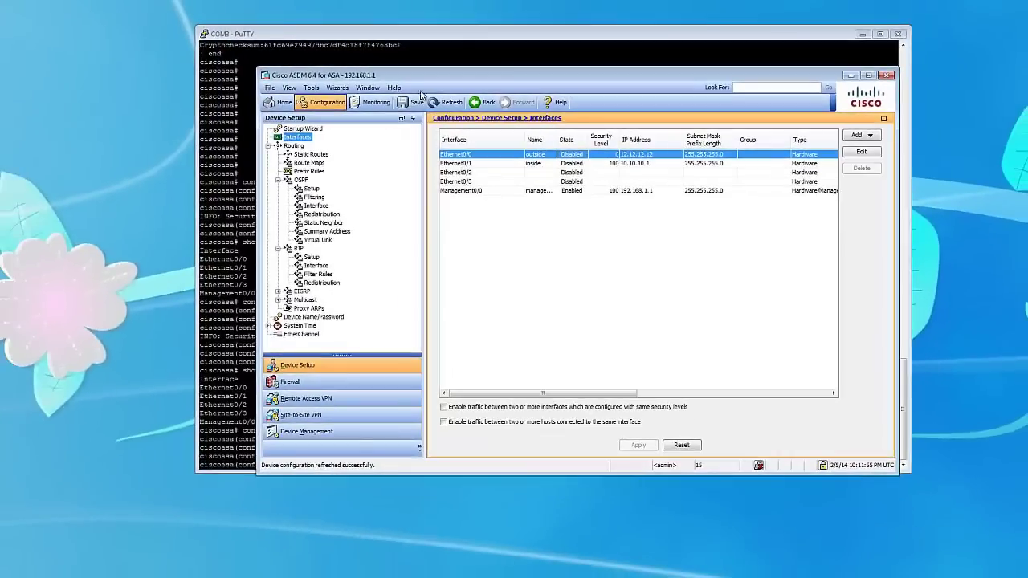
Step: Switch to Cisco ASDM, refresh the configuration from the device and enable the inside interface Ethernet0/1 in its settings
left_click(446, 102)
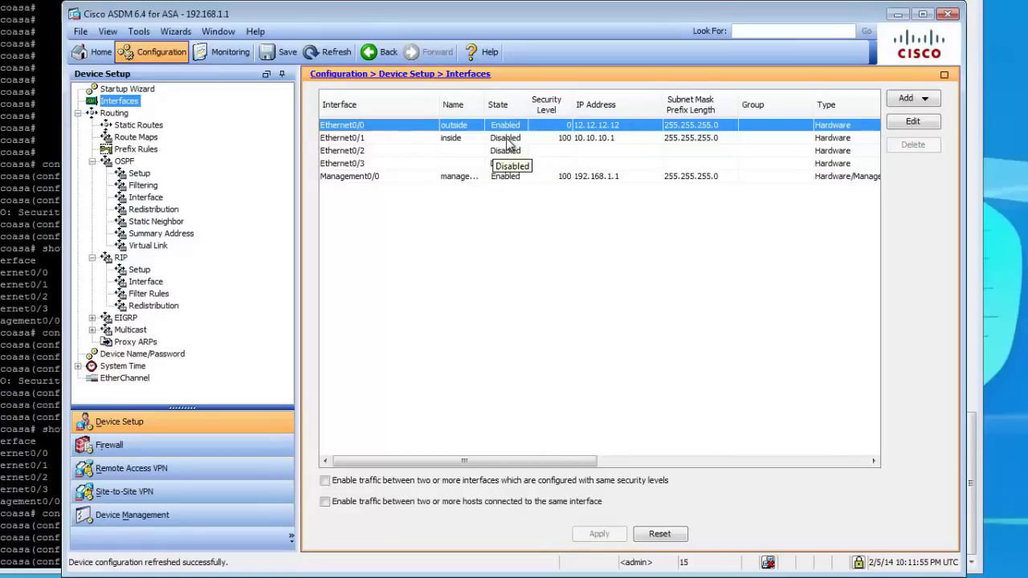
left_click(508, 139)
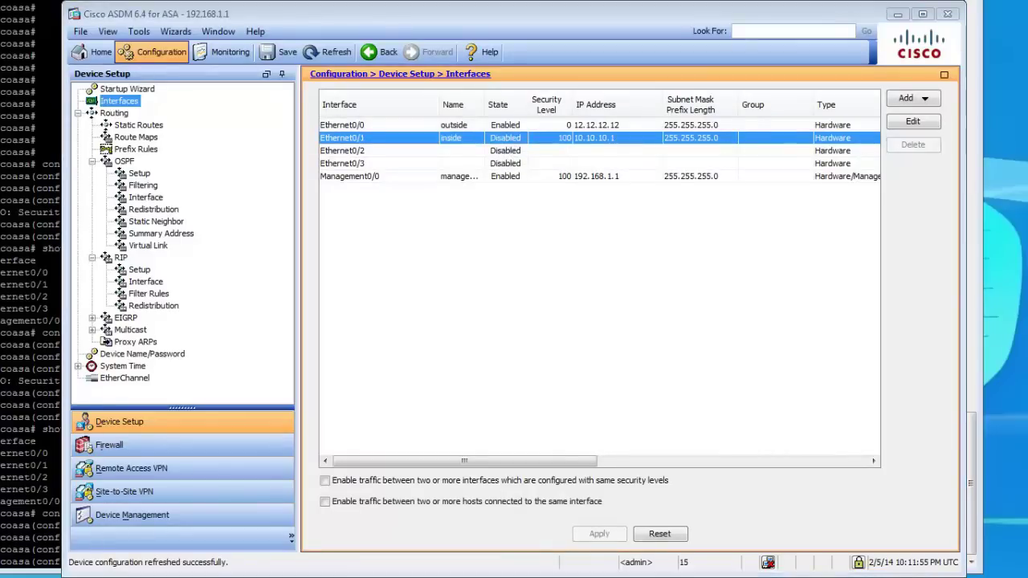
double_click(508, 139)
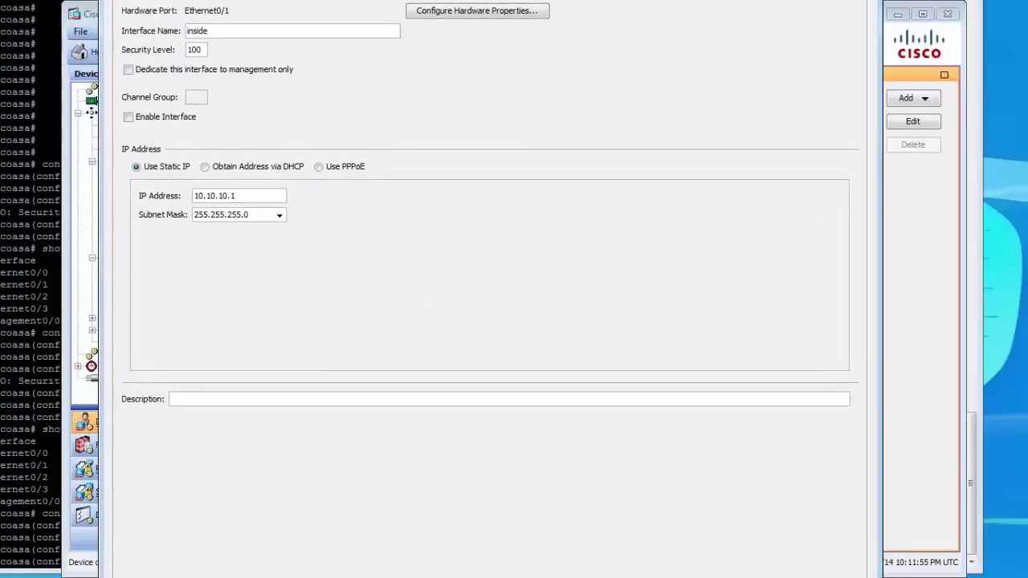
left_click(135, 119)
key("Return")
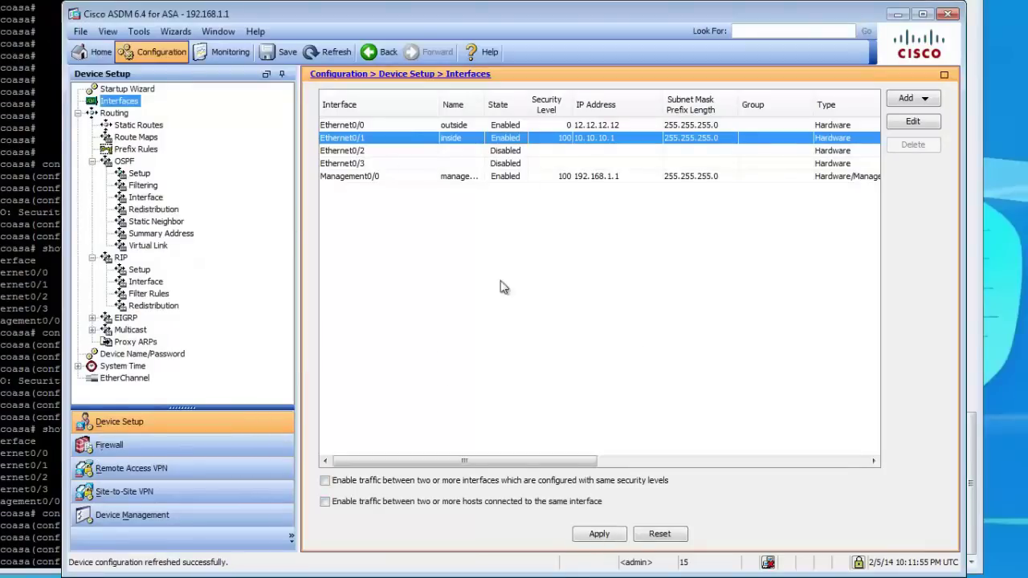
Step: Switch back to the PuTTY console and review the status of the outside and inside interfaces using "show int ip br"
left_click(278, 61)
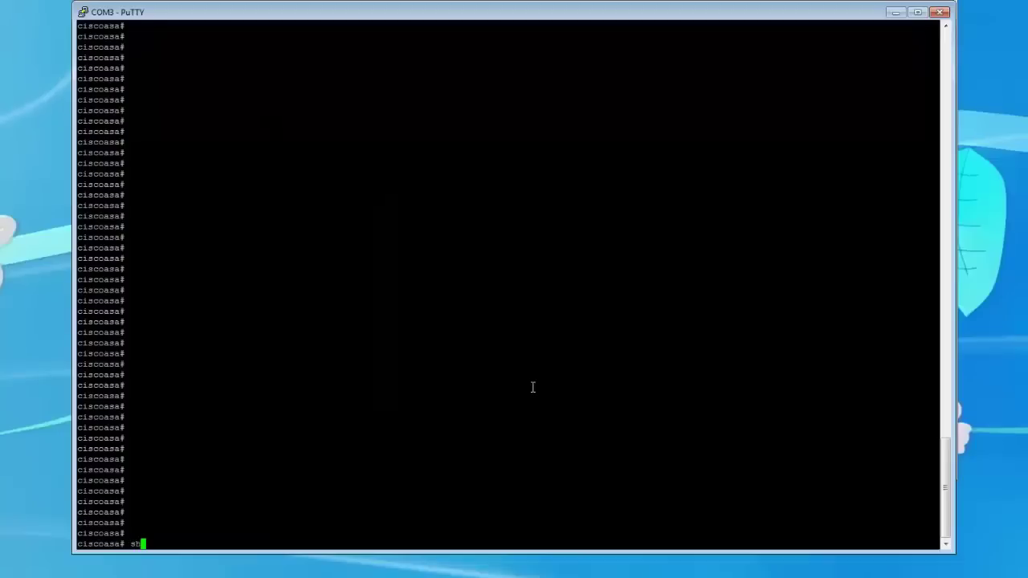
type("show int ip br")
key("Return")
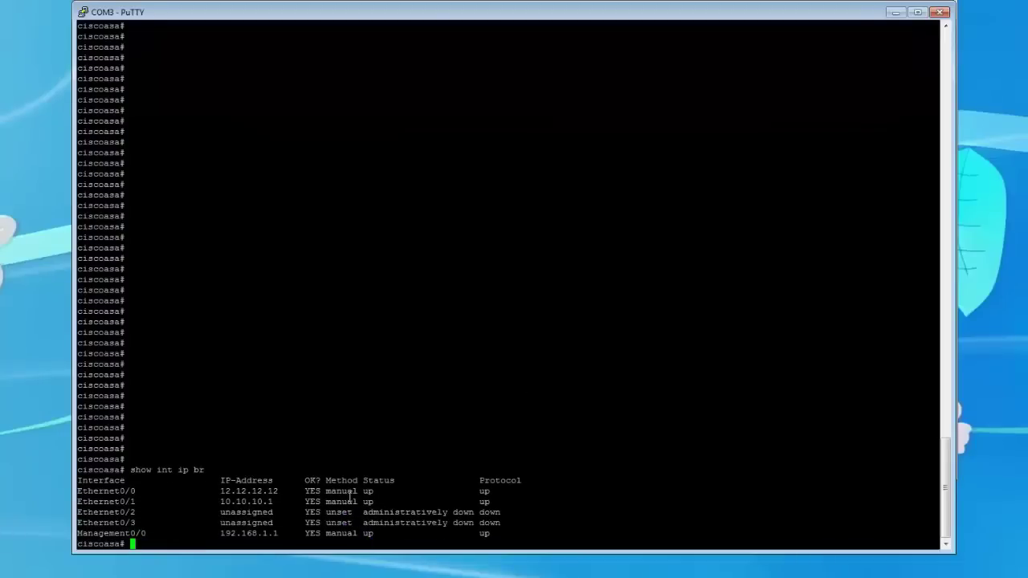
left_click_drag(305, 492, 209, 501)
left_click(193, 535)
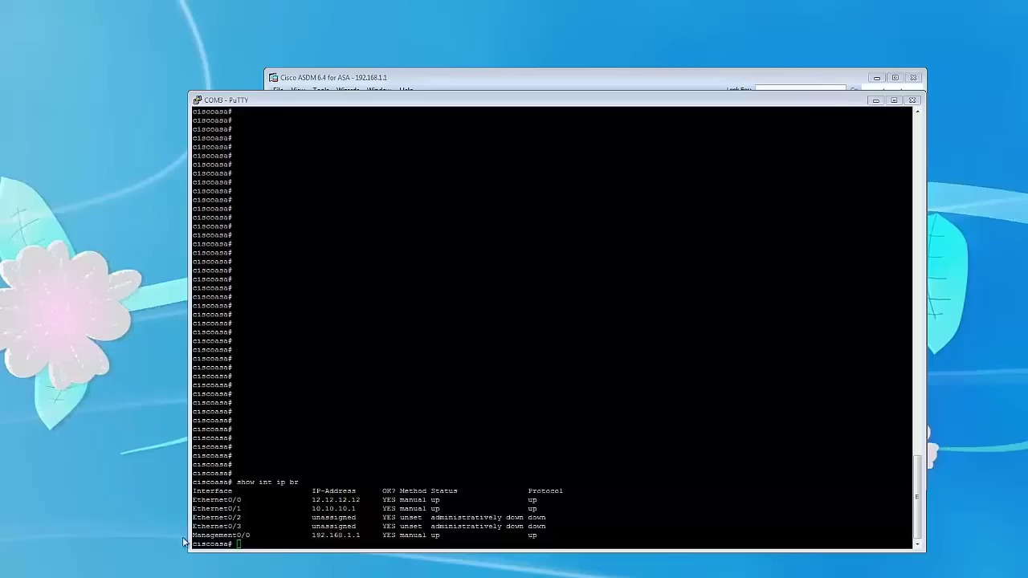
Step: Enter configuration mode and add the default route using "route outside 0.0.0.0 0.0.0.0 12.12.12.1"
left_click(304, 518)
type("confi g")
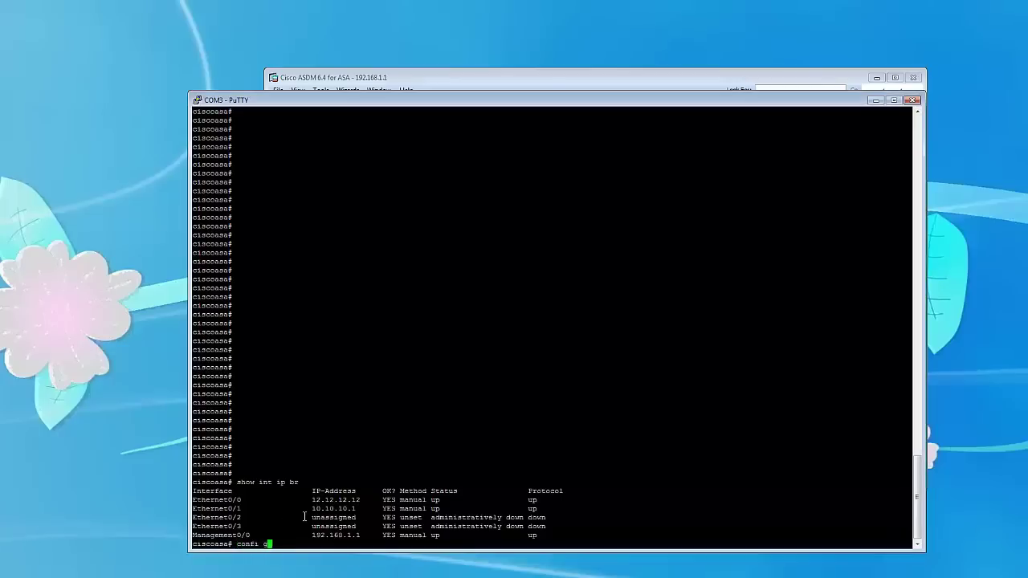
type(" t")
key("Return")
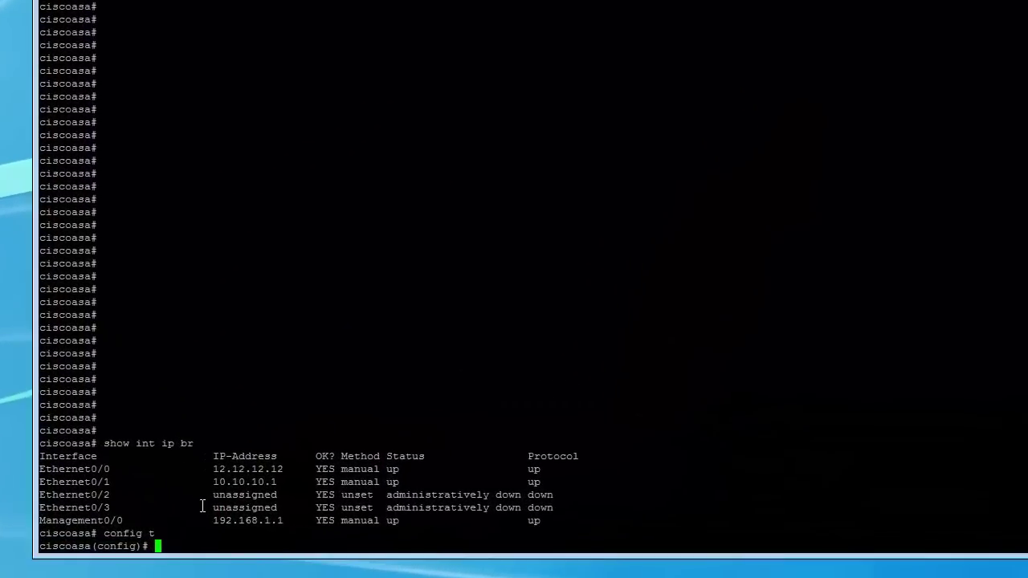
type("route outside")
type("0.0.0.0 0.0.0.0 12.12.12")
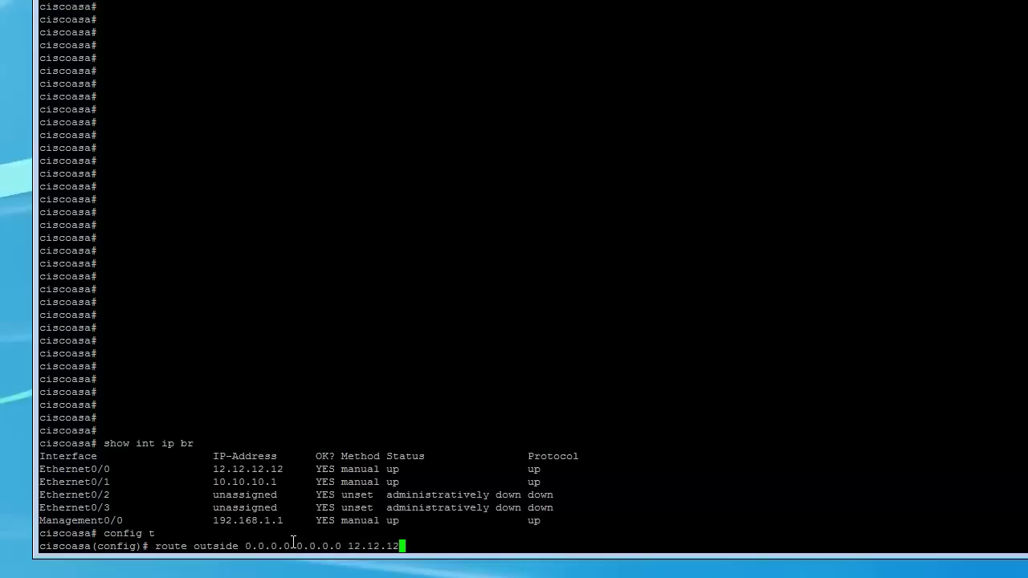
type(".1")
key("Return")
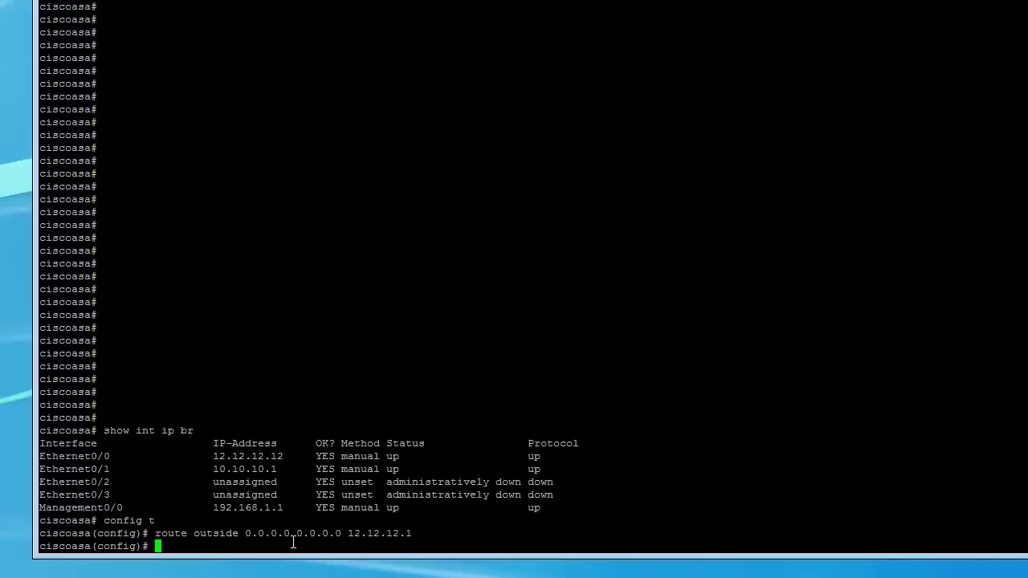
Step: Leave configuration mode with "end" and try to list the routes using "show ip route"
type("sho")
key("BackSpace")
key("BackSpace")
key("BackSpace")
type("end")
key("Return")
type("show ")
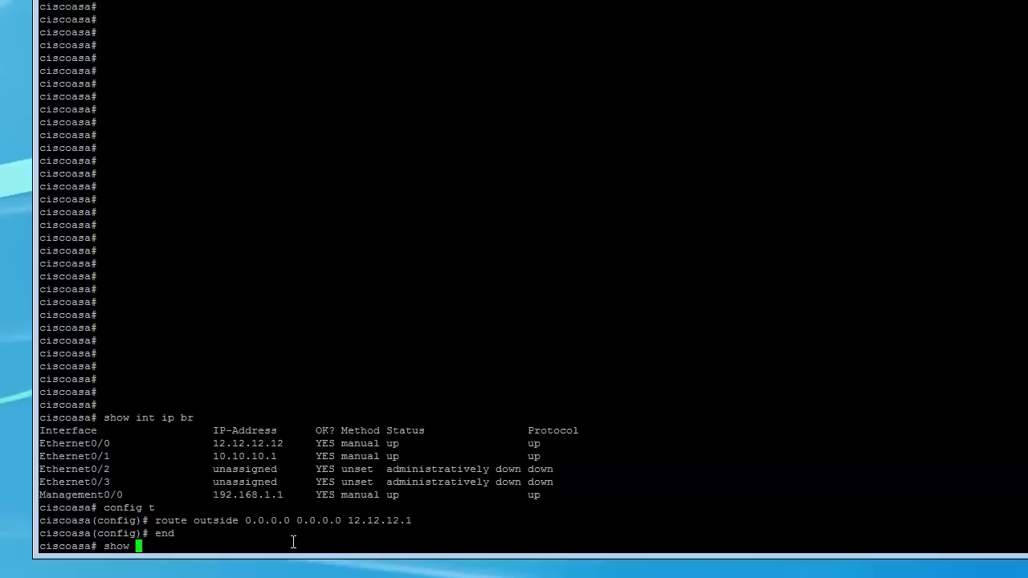
type("ip route")
key("Return")
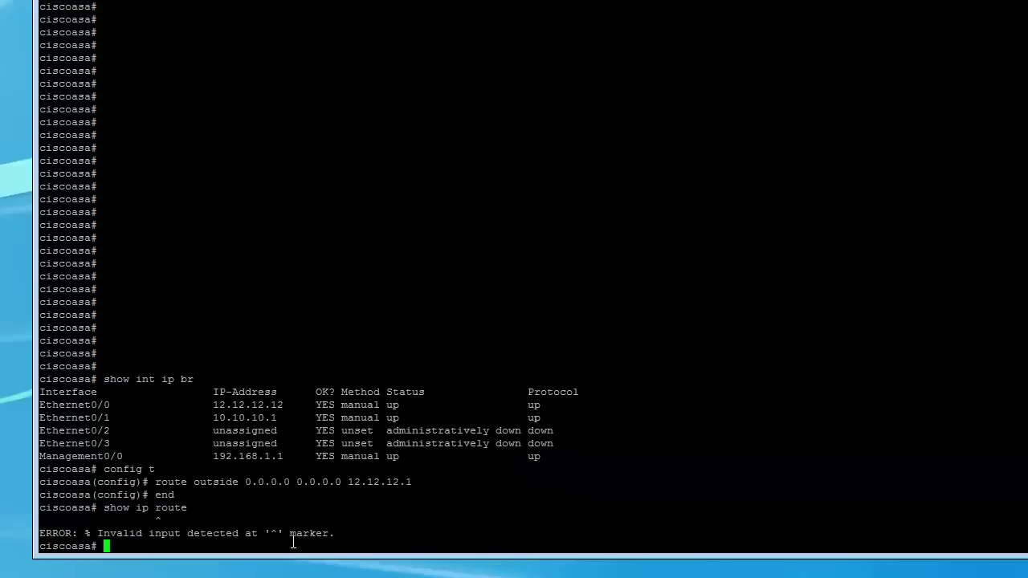
Step: Display the routing table using "show route" and examine the gateway of last resort line
type("show route")
key("Return")
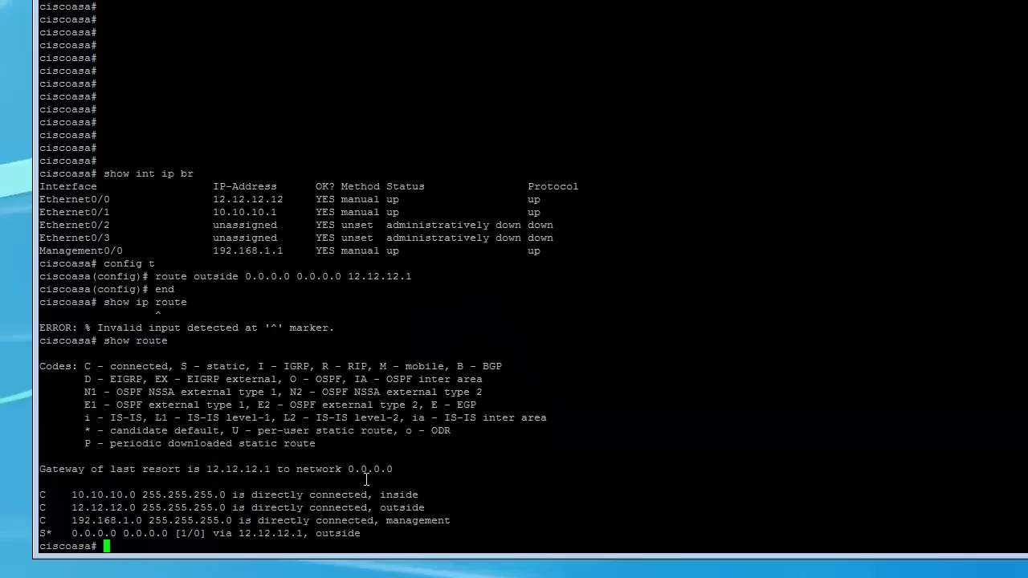
left_click_drag(276, 469, 45, 469)
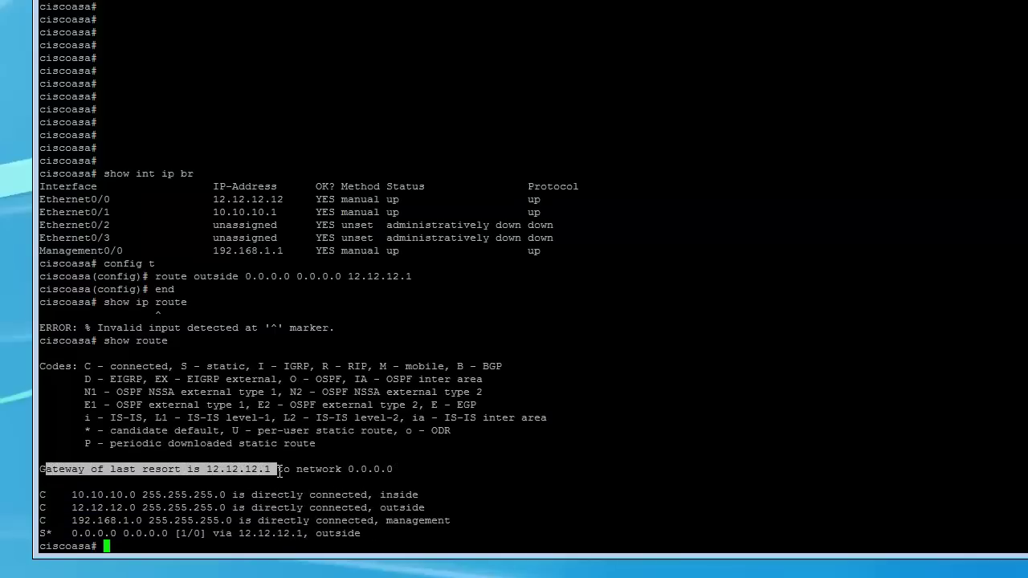
left_click_drag(280, 469, 202, 470)
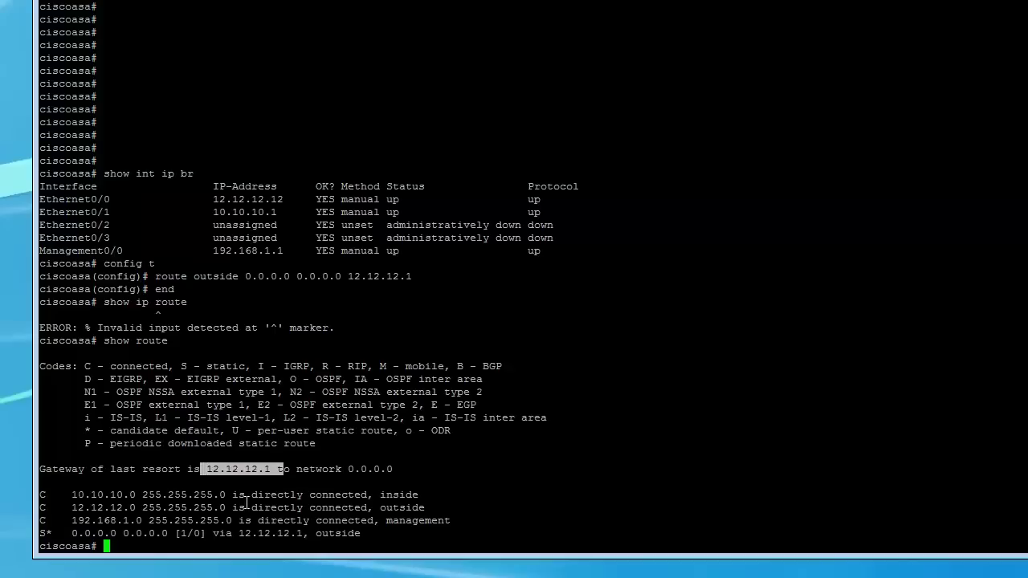
left_click_drag(380, 479, 53, 461)
left_click(215, 511)
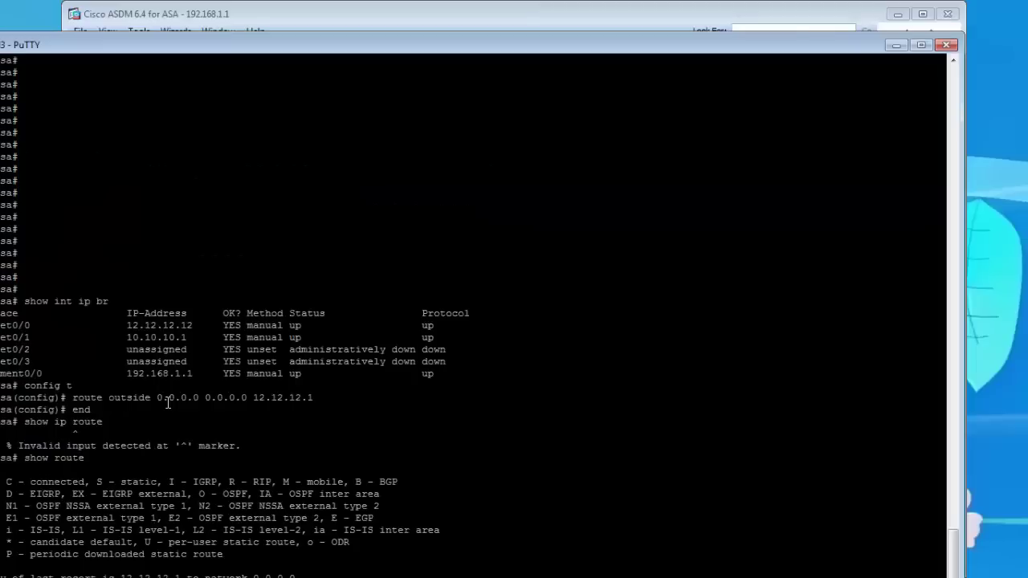
Step: Switch to Cisco ASDM, open the Static Routes page of the Device Setup routing configuration and refresh the configuration from the device
left_click(283, 13)
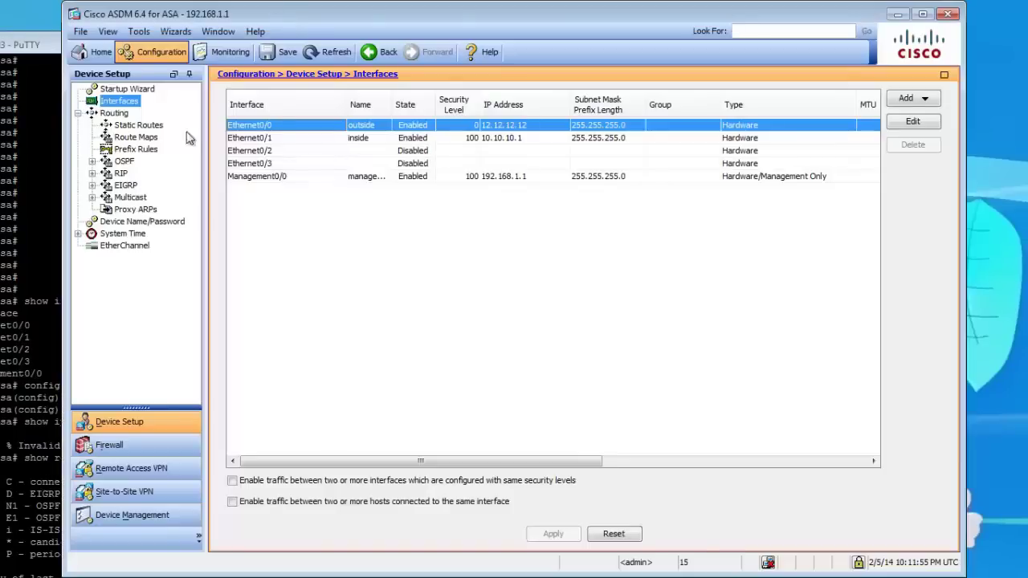
left_click(152, 52)
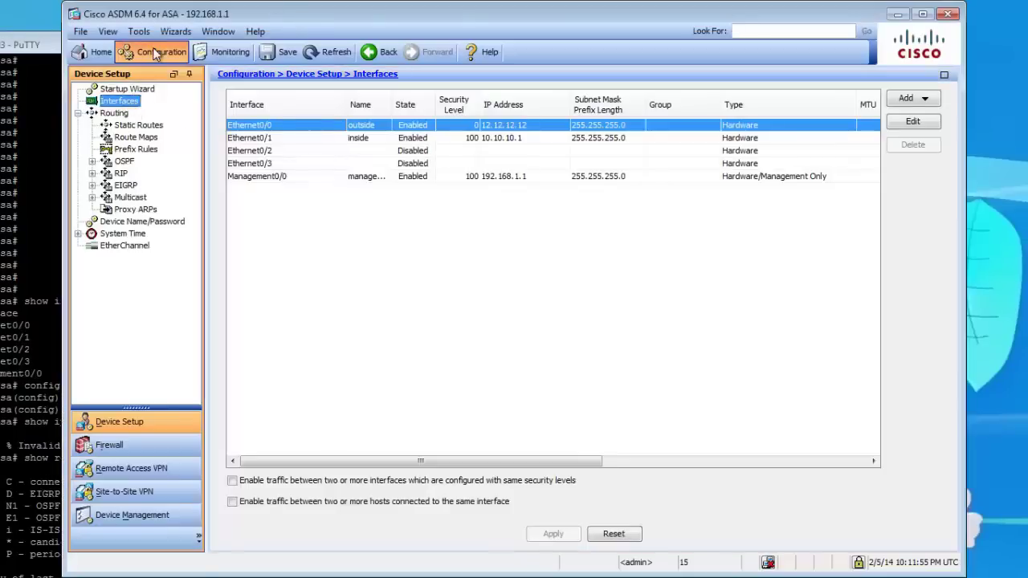
left_click(118, 114)
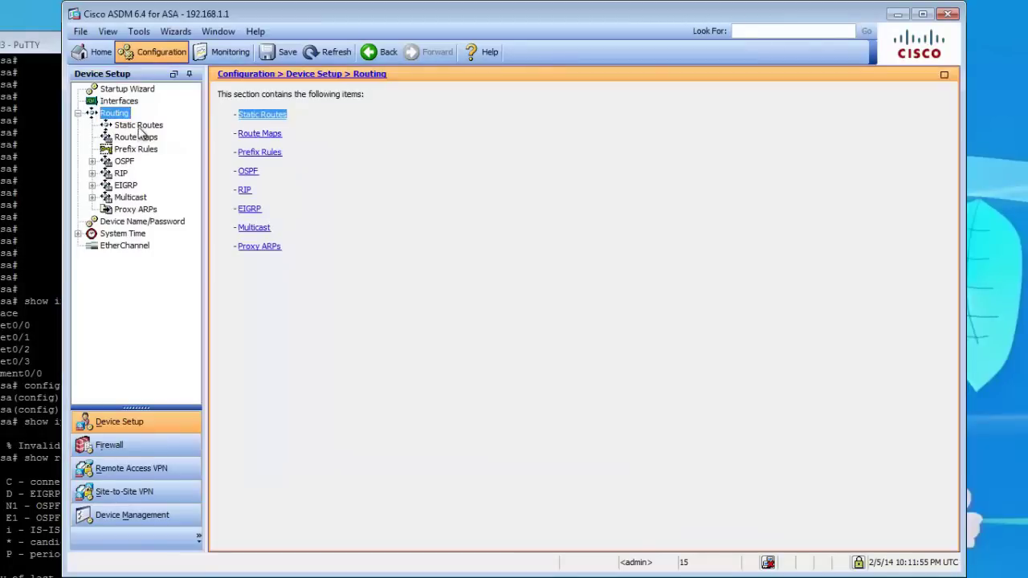
left_click(141, 128)
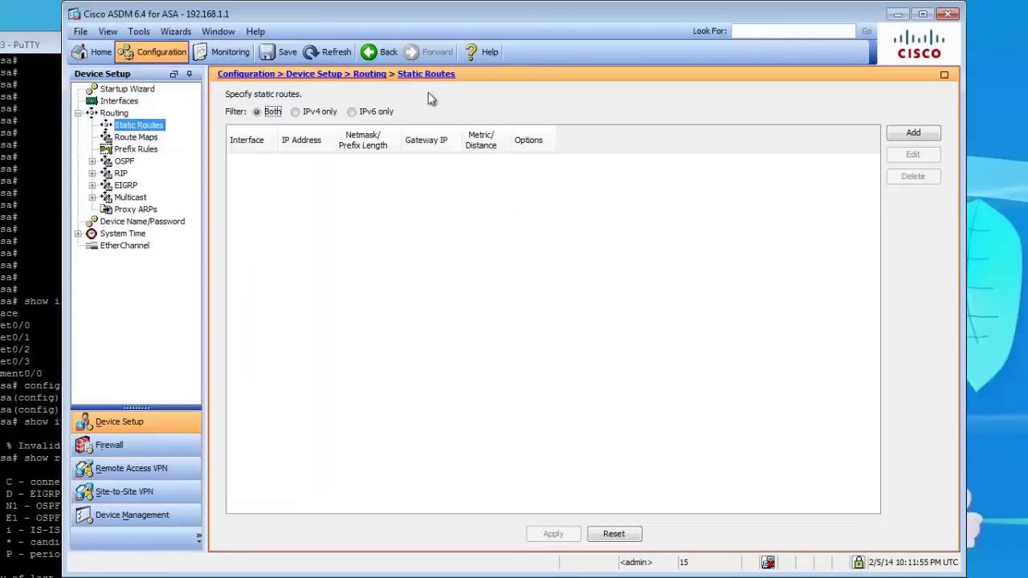
left_click(321, 52)
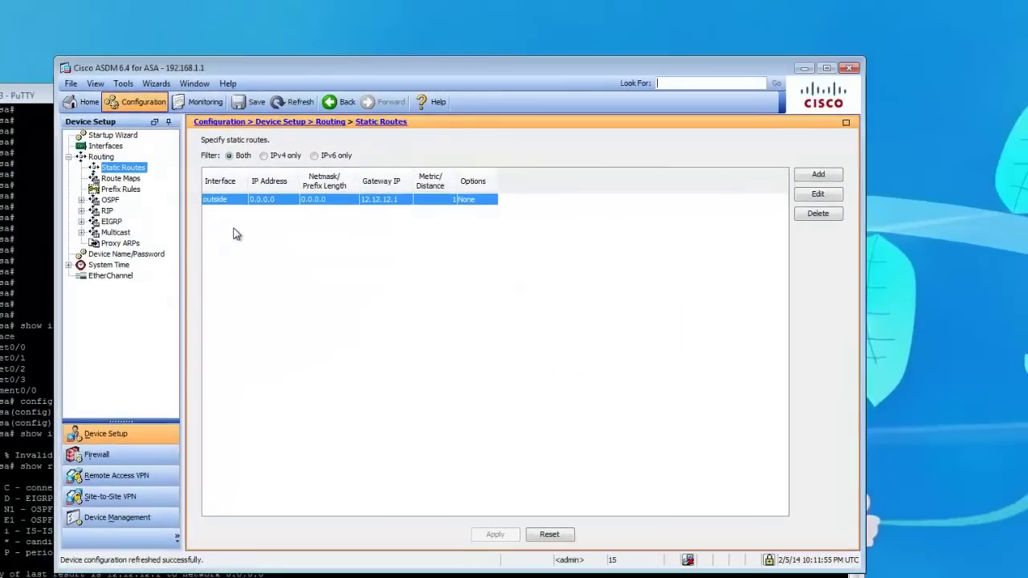
Step: Open the Network Objects/Groups page of the Firewall configuration and start adding a new network object
left_click(158, 458)
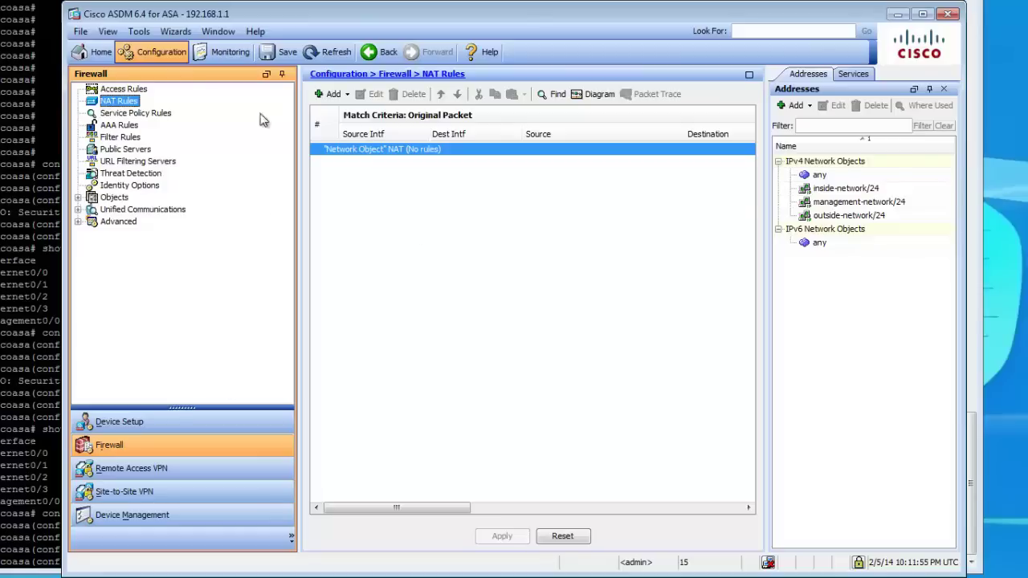
left_click(115, 199)
left_click(159, 212)
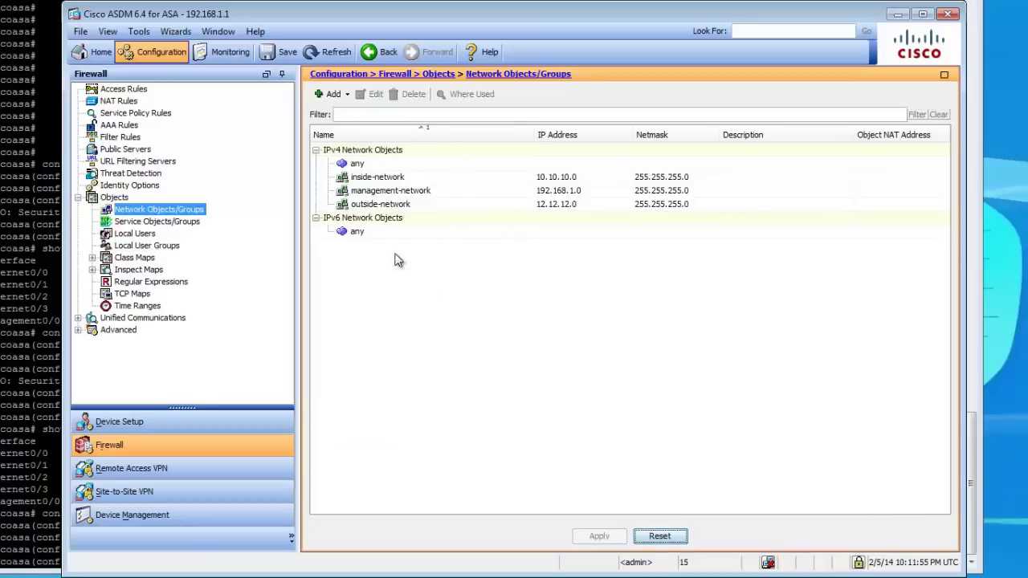
left_click(405, 204)
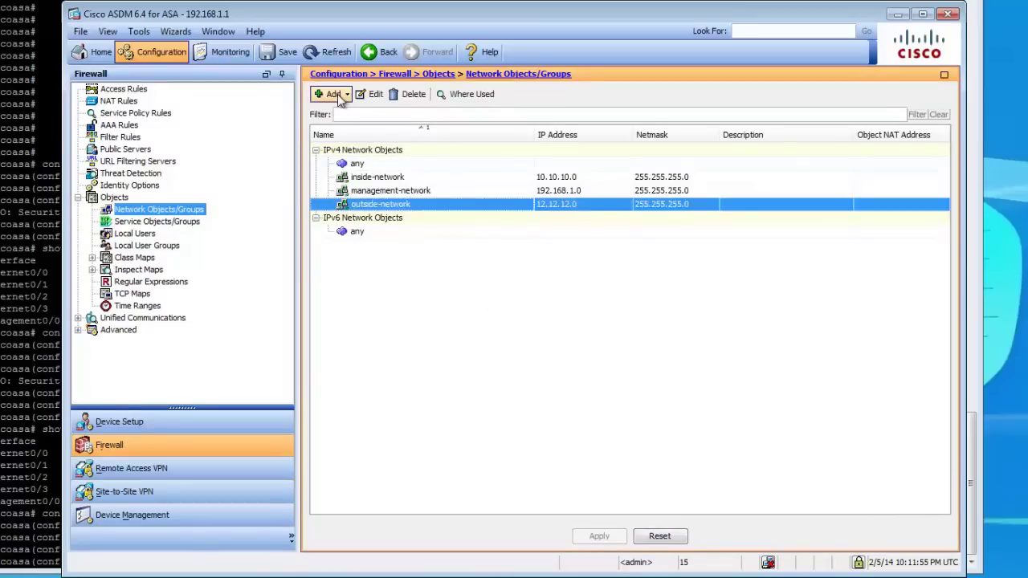
left_click(332, 93)
left_click(404, 111)
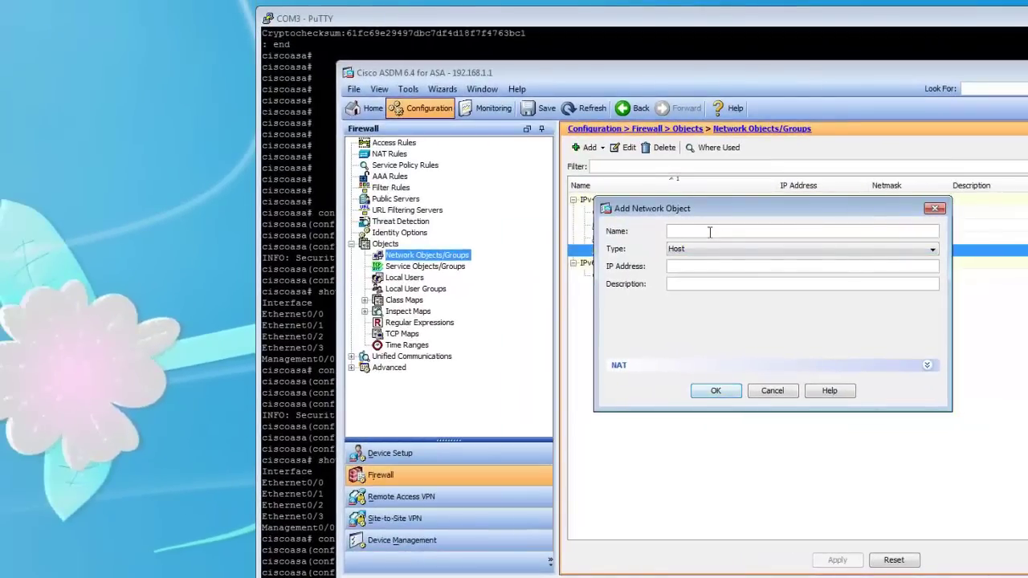
Step: Name the new network object obj-0.0.0.0 and set its type to Network
left_click(710, 232)
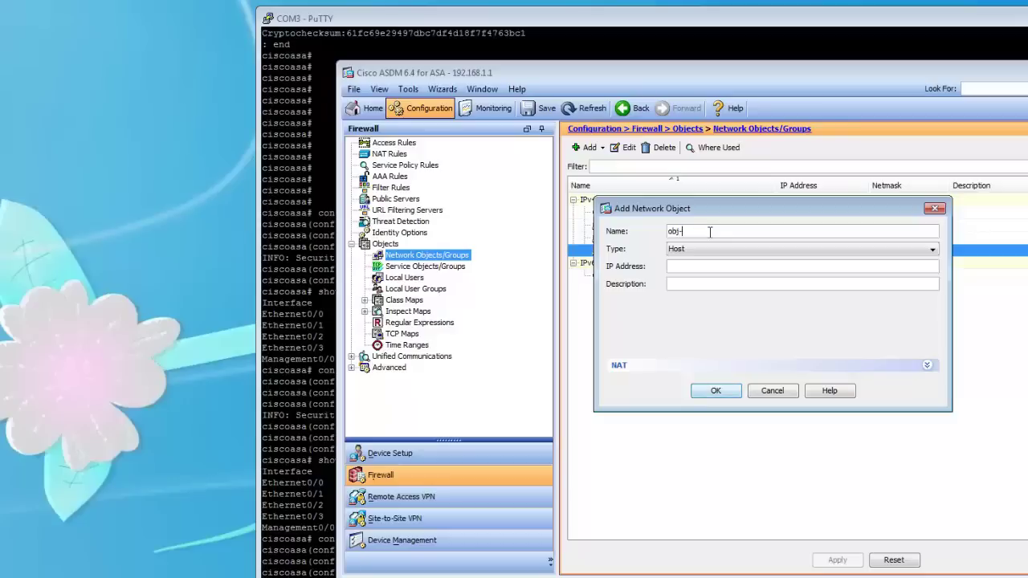
type(".0.0.0")
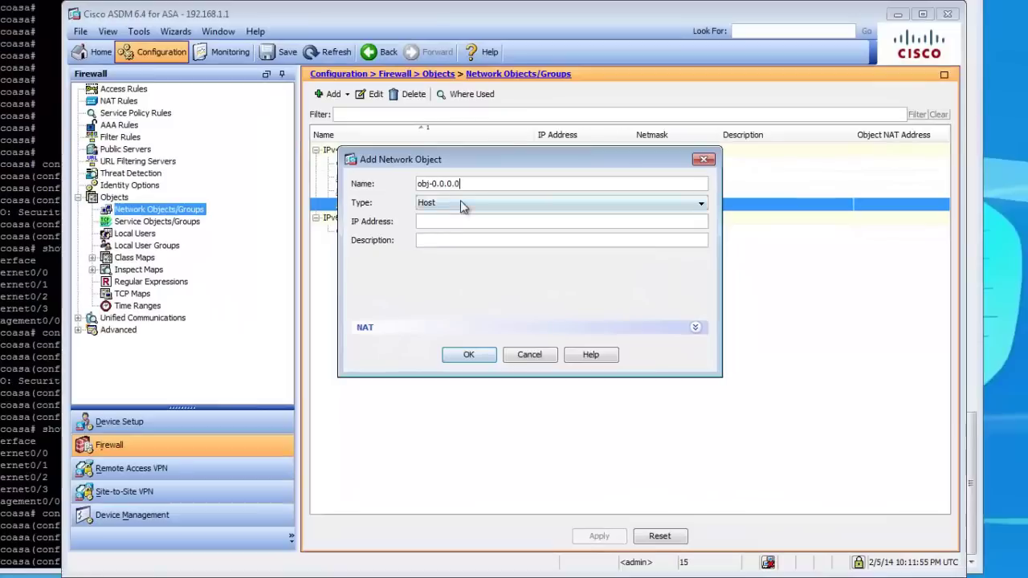
left_click(708, 246)
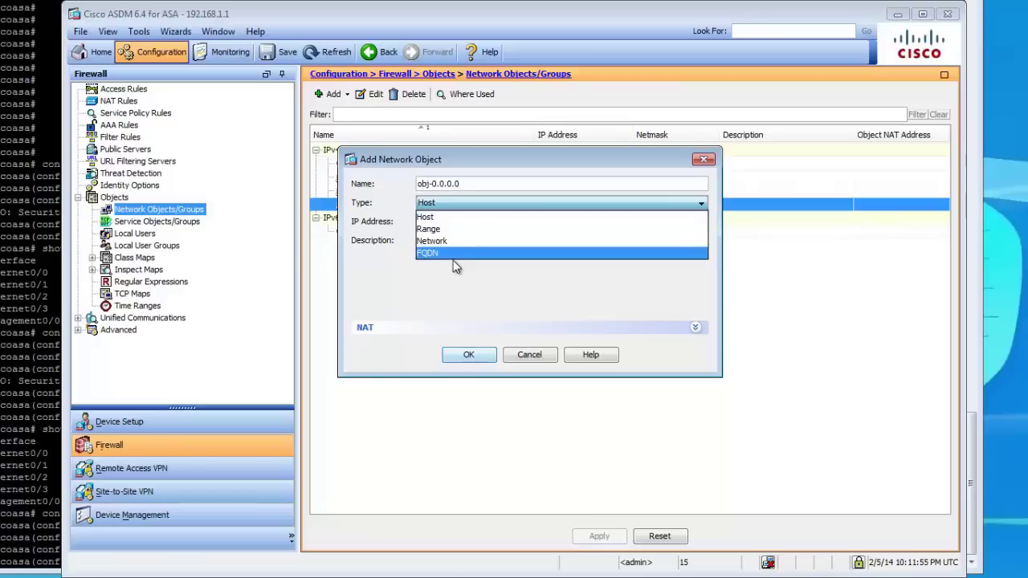
left_click(453, 241)
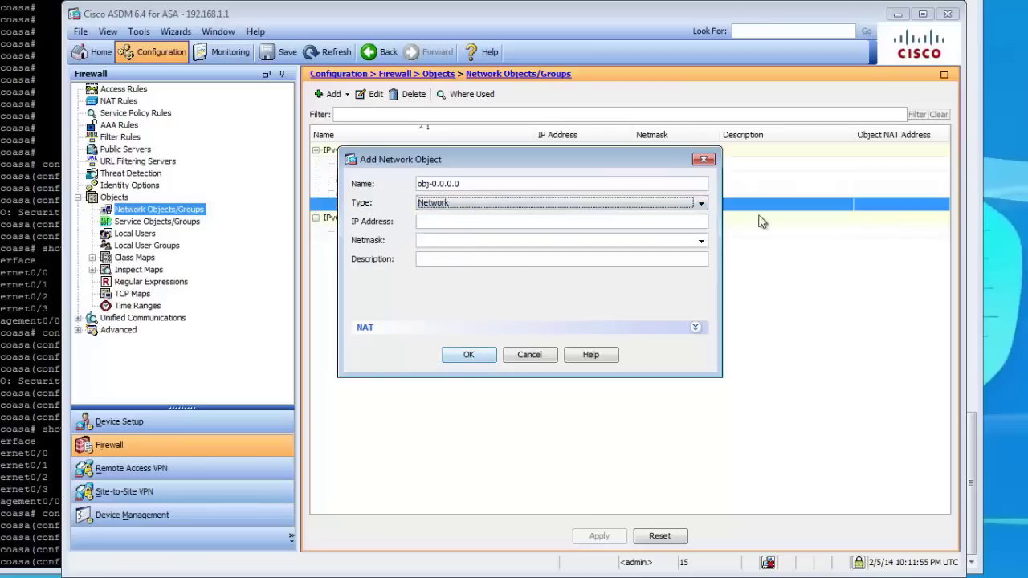
Step: Set the object's IP address to 0.0.0.0 and its netmask to 0.0.0.0, and create the object
left_click(670, 221)
type("0.0")
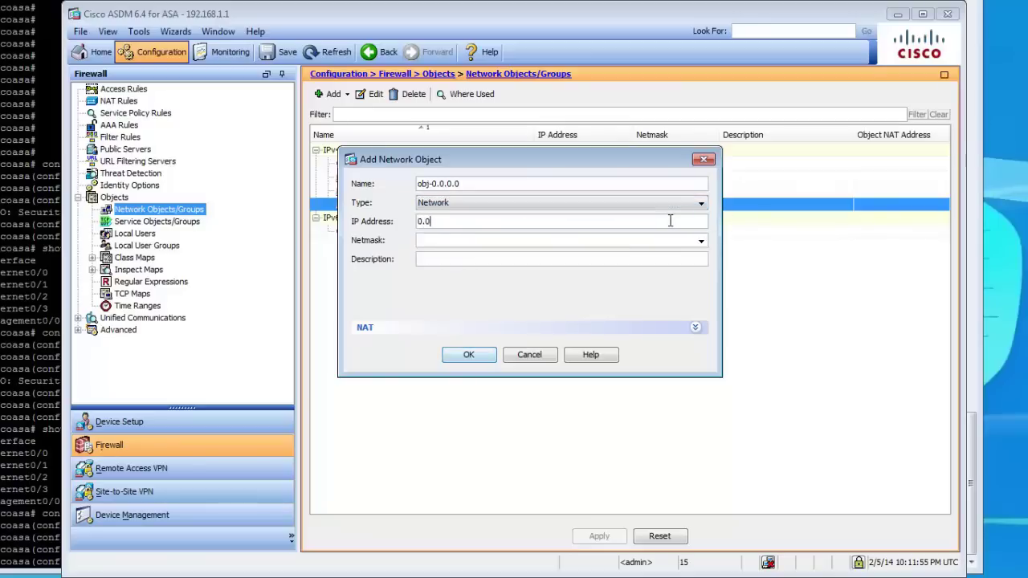
type(".0.0")
left_click(700, 241)
type("0.0.0.0")
left_click(476, 358)
left_click(436, 166)
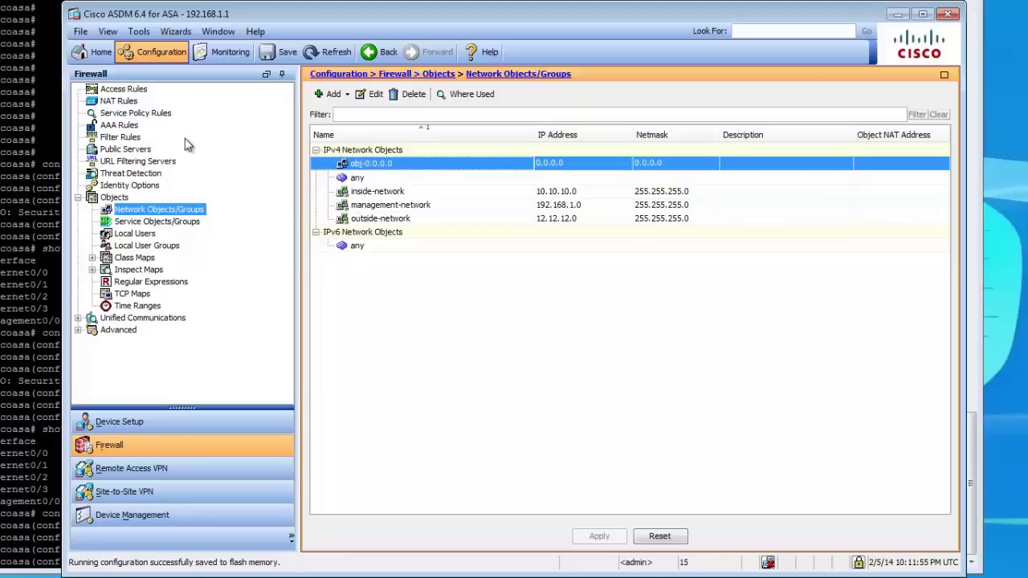
Step: Open the NAT Rules page of the Firewall configuration, glancing briefly at the PuTTY console
left_click(124, 102)
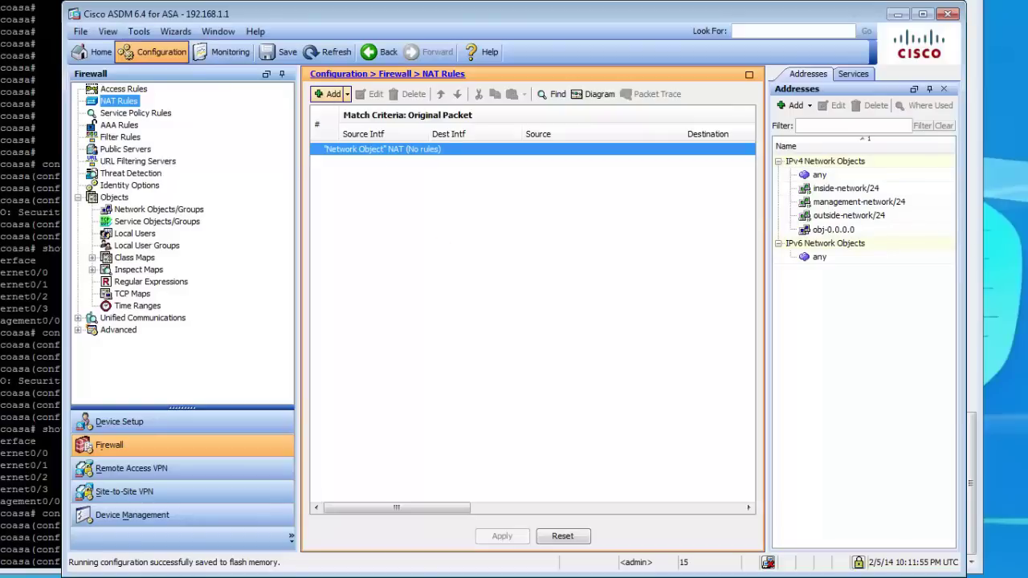
key("alt+Tab")
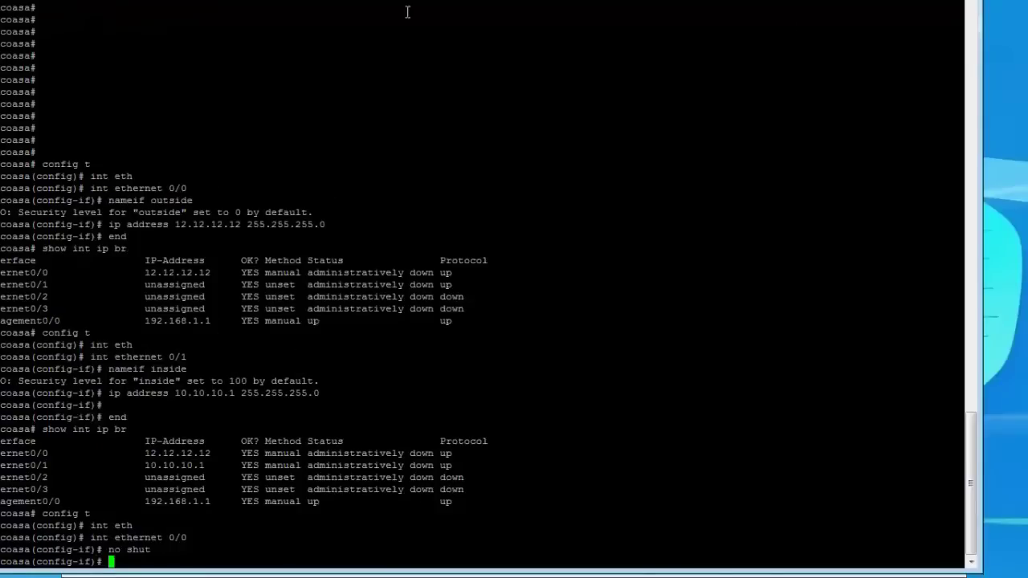
key("alt+Tab")
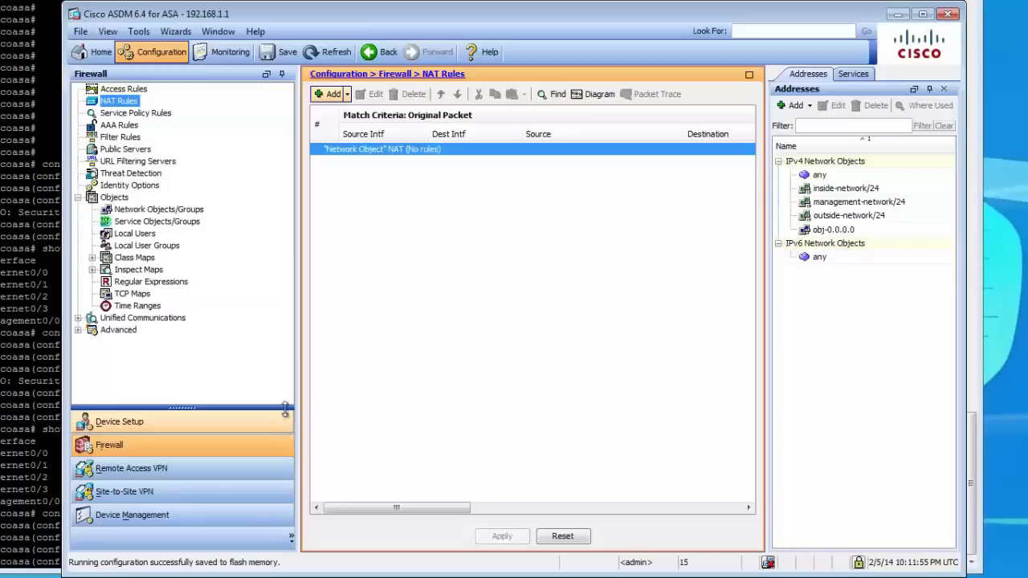
left_click(347, 95)
left_click(386, 129)
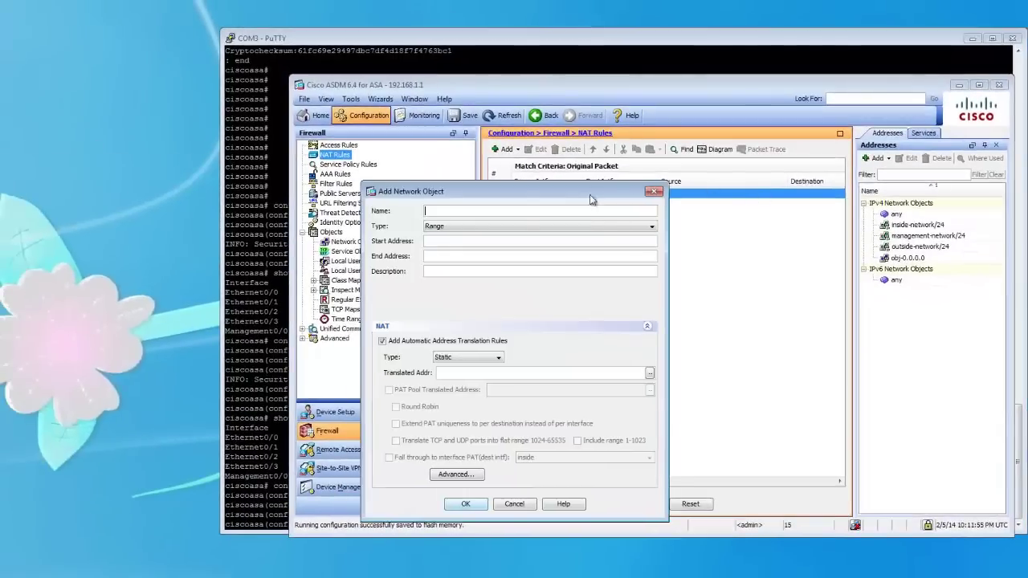
left_click(657, 195)
Step: Switch to the PuTTY console, leave interface configuration with "end" and enter global configuration mode using "config t"
left_click(376, 45)
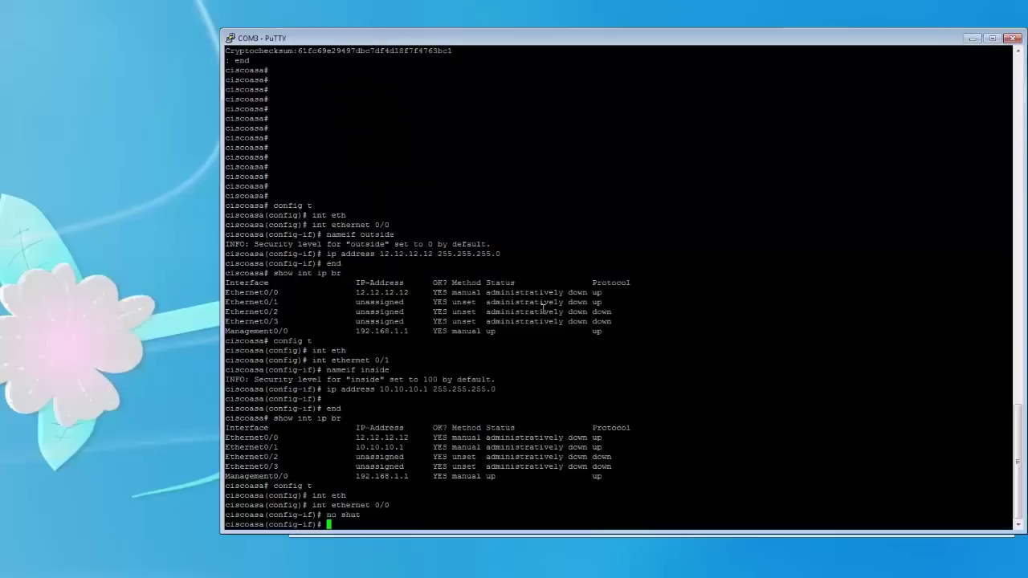
type("end")
key("Return")
type("config t")
key("Return")
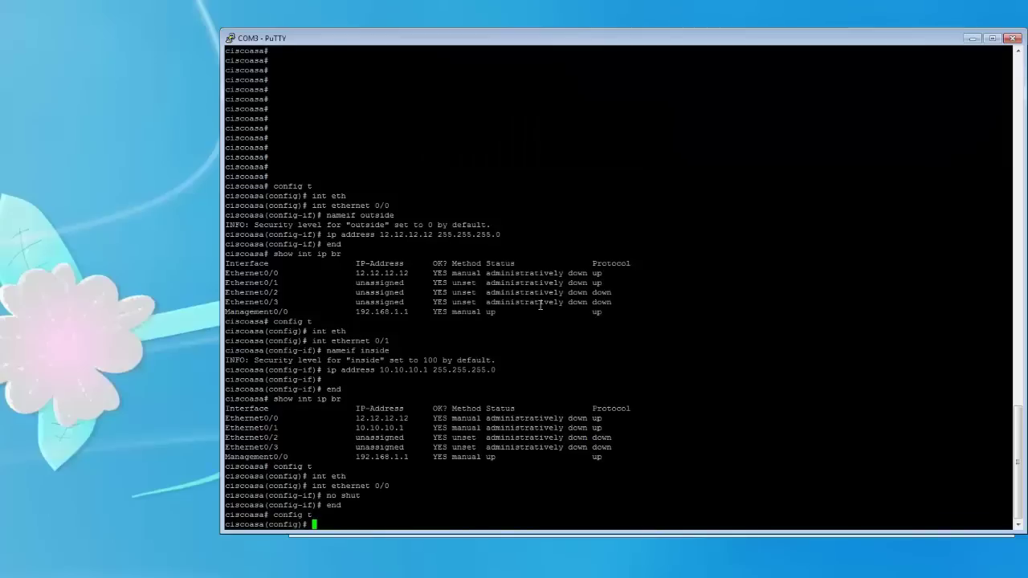
Step: Filter the running configuration for object entries using "sh run | in obj"
type("sh run | obj")
key("Return")
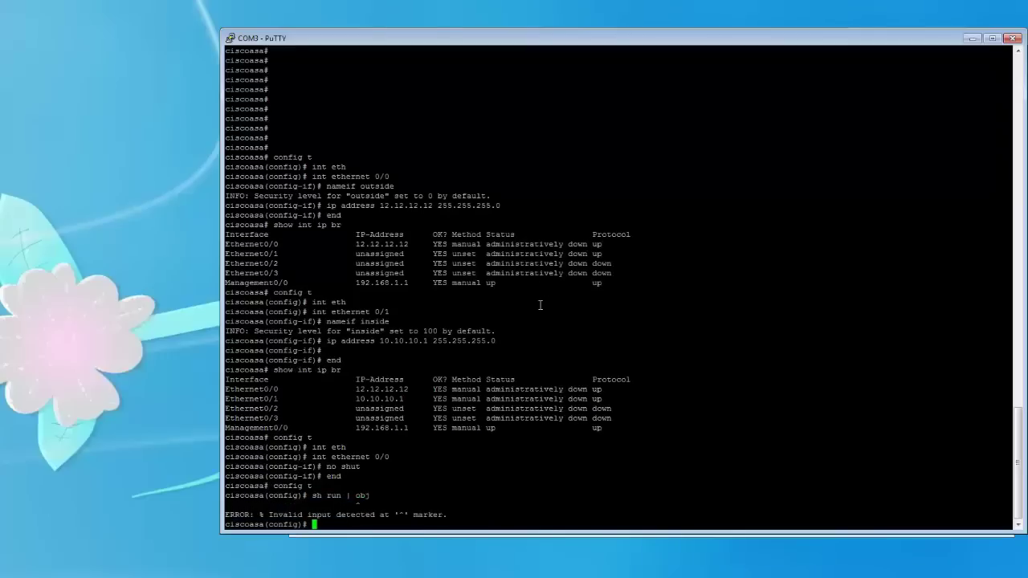
key("Up")
key("BackSpace")
key("BackSpace")
key("BackSpace")
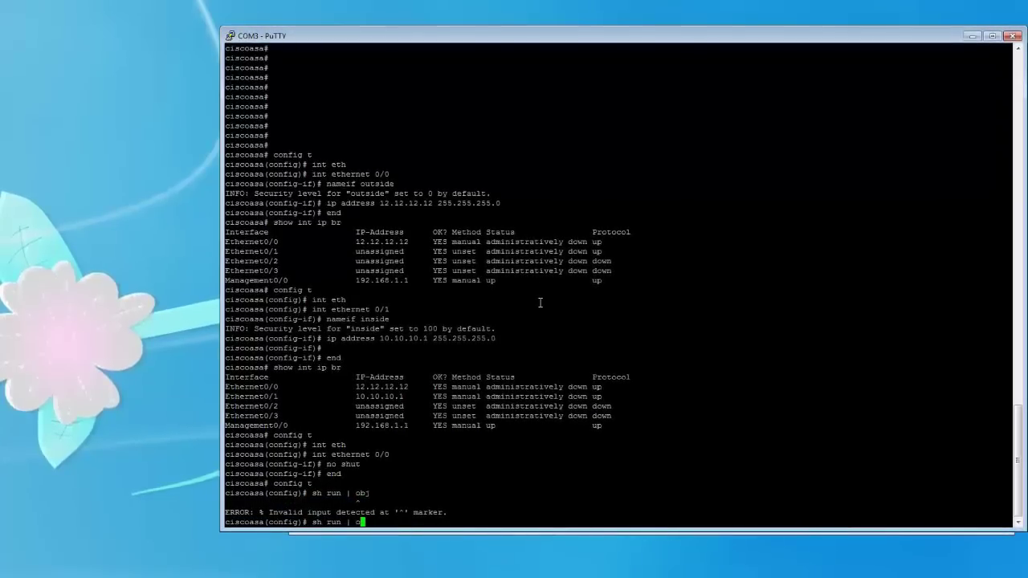
type("in obj")
key("Return")
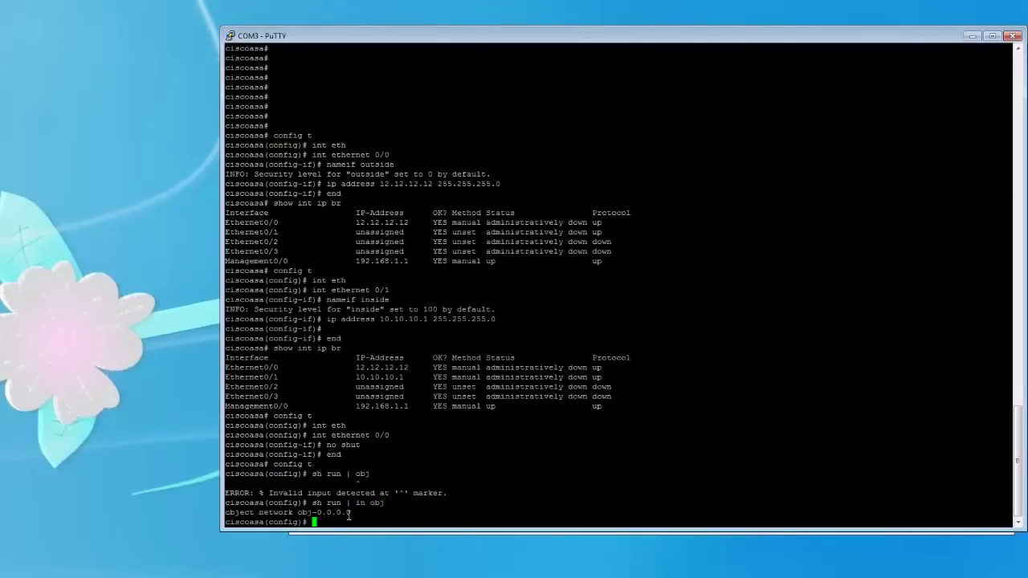
Step: Copy the line "object network obj-0.0.0.0" from the output and run it to enter that object's configuration mode
left_click_drag(351, 512, 230, 515)
key("ctrl+c")
key("Return")
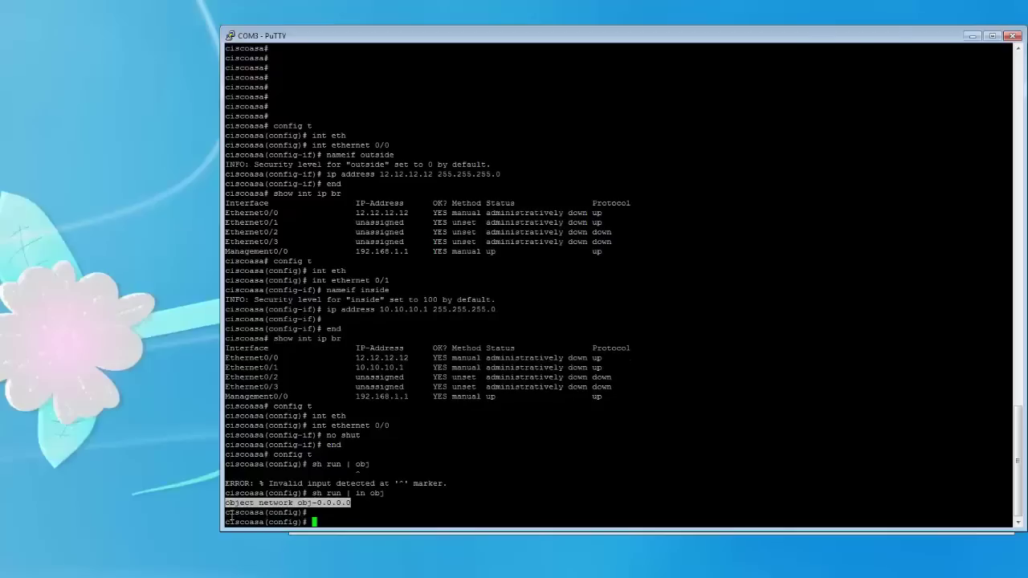
right_click(370, 518)
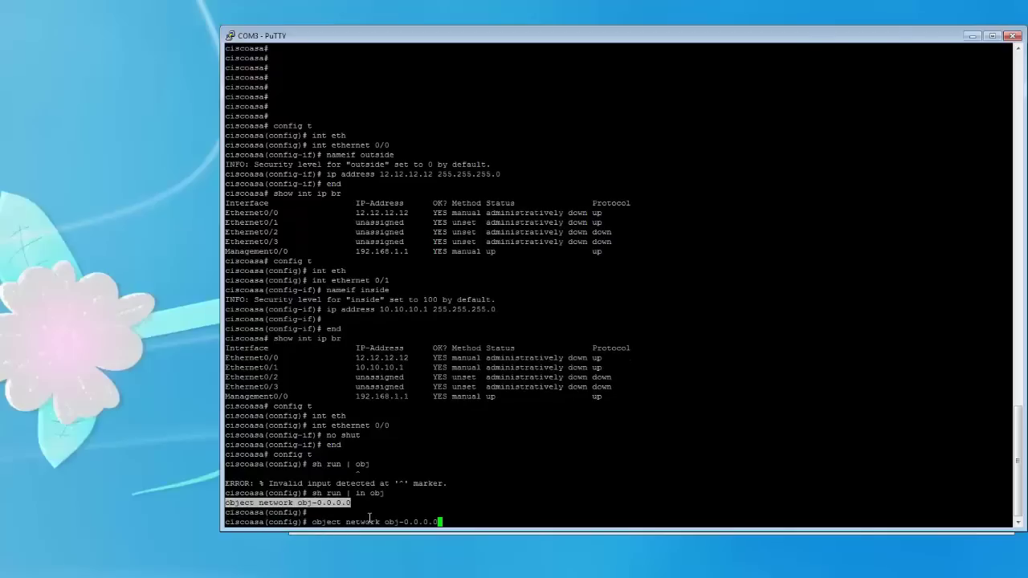
key("Return")
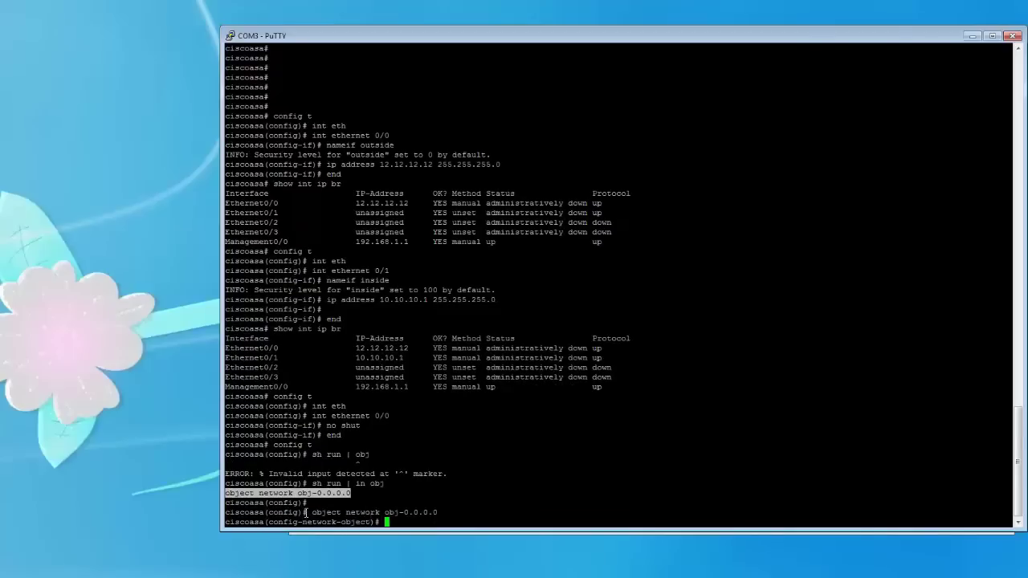
left_click_drag(311, 511, 434, 511)
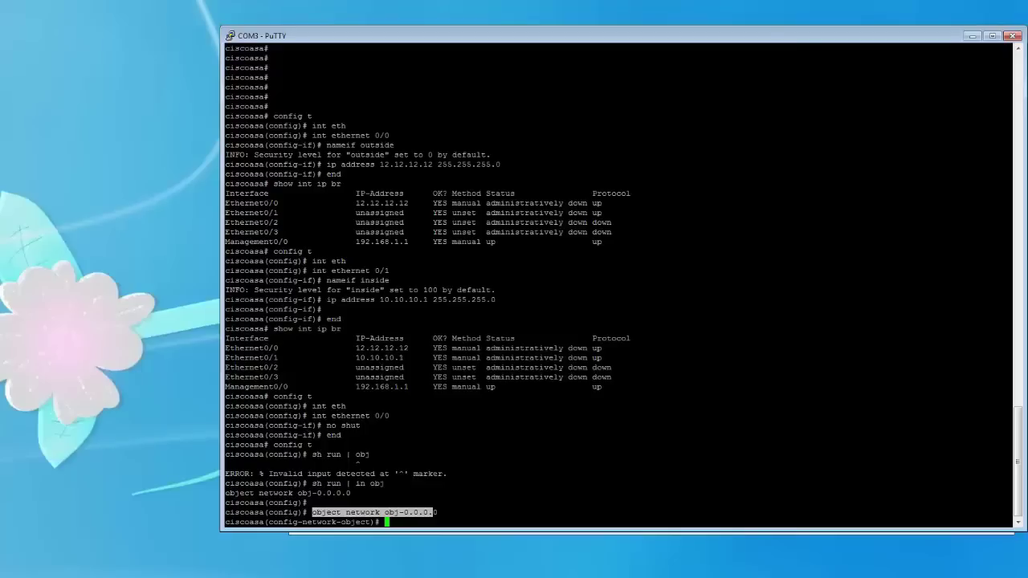
left_click(467, 493)
Step: Begin a NAT command for the object with the interface pair "nat (inside,outside)", without a space after the comma
type("nat")
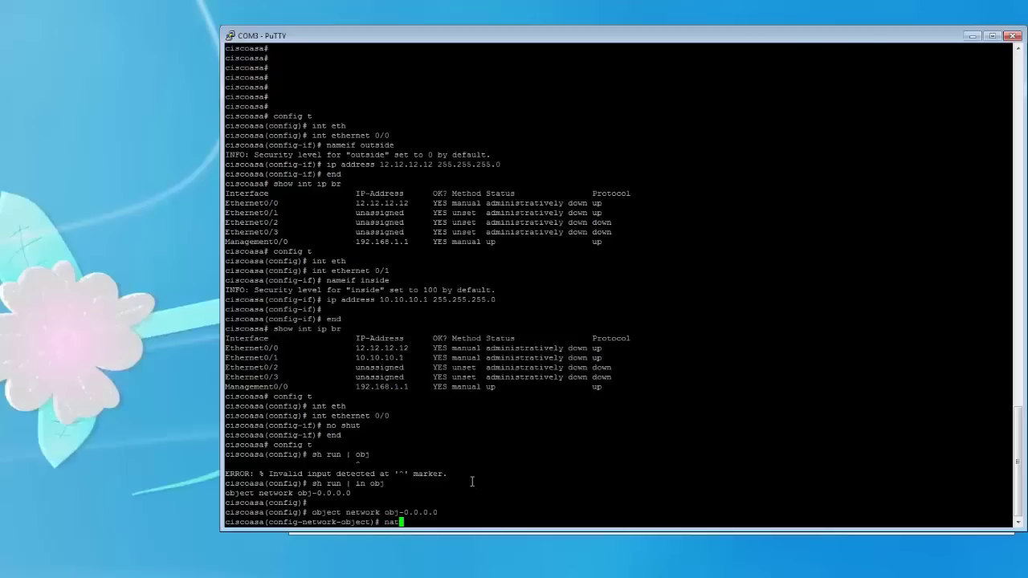
type(" (insid")
key("Tab")
type(", ou")
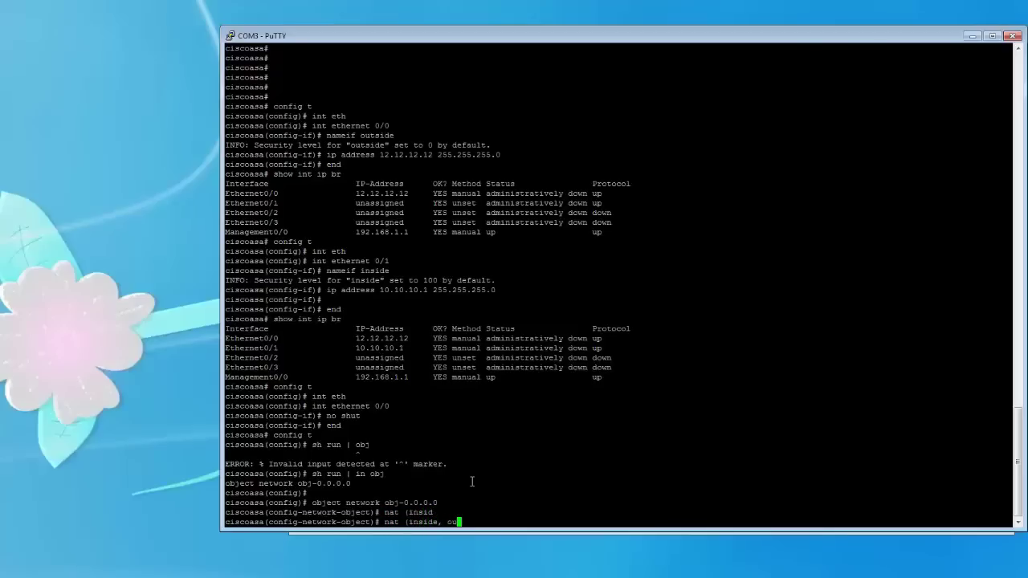
key("Tab")
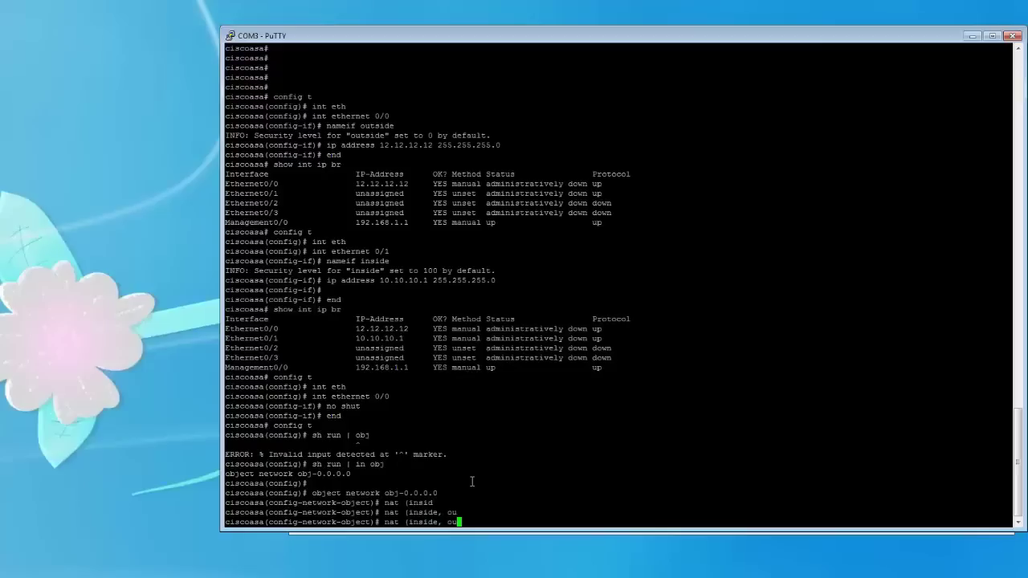
type("t")
key("Tab")
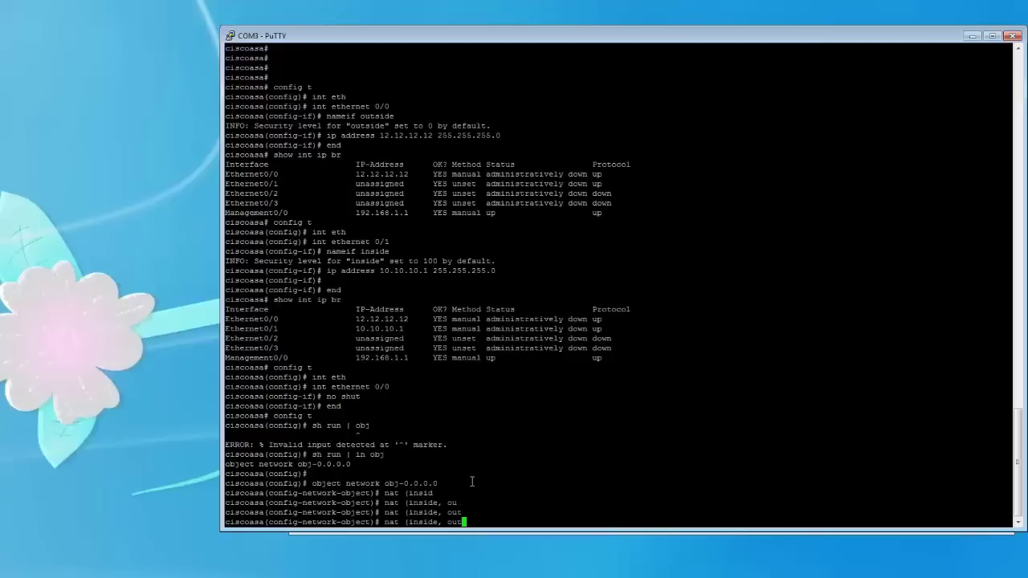
key("BackSpace")
key("BackSpace")
key("BackSpace")
key("BackSpace")
type("out")
key("Tab")
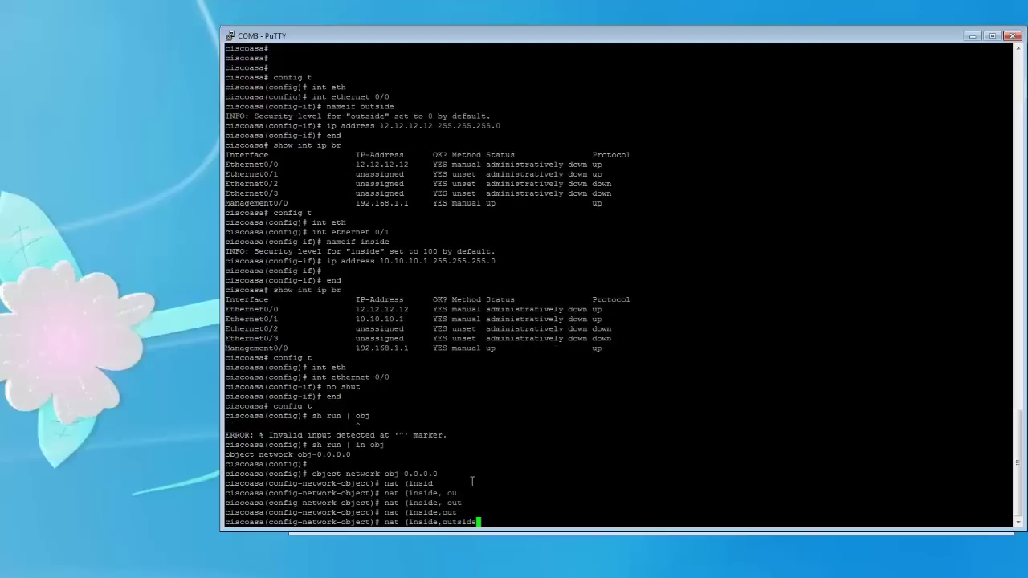
Step: Extend the NAT command with "dynamic", list the available options and examine the interface option's description
type(") dyna")
key("Tab")
key("BackSpace")
key("BackSpace")
key("Tab")
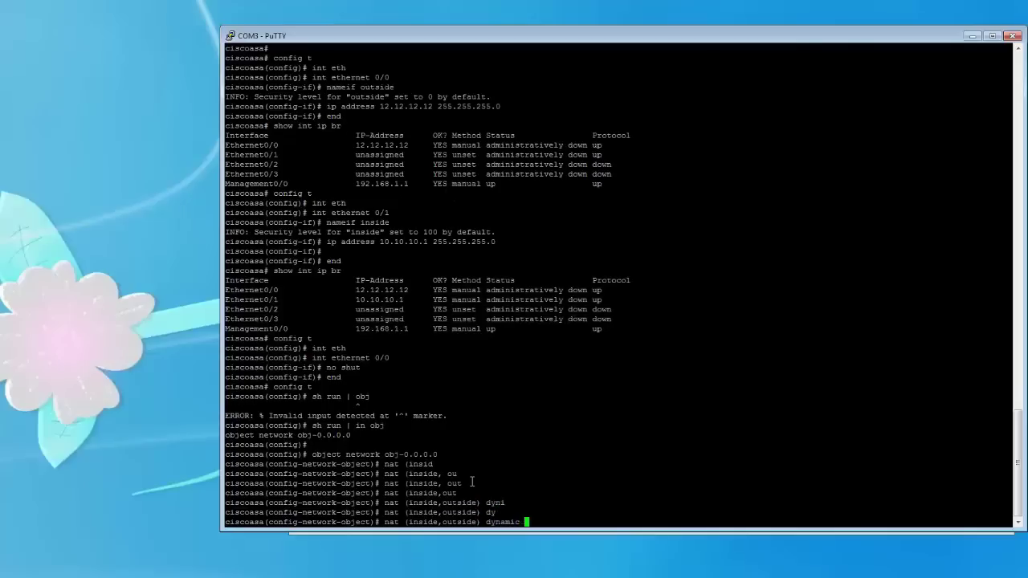
type("?")
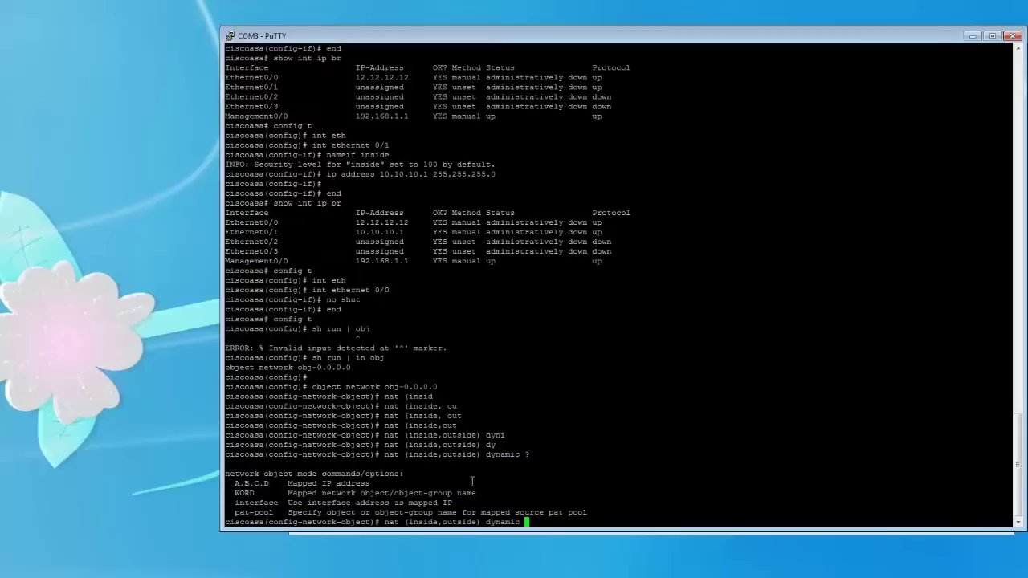
left_click_drag(225, 473, 434, 503)
left_click(261, 503)
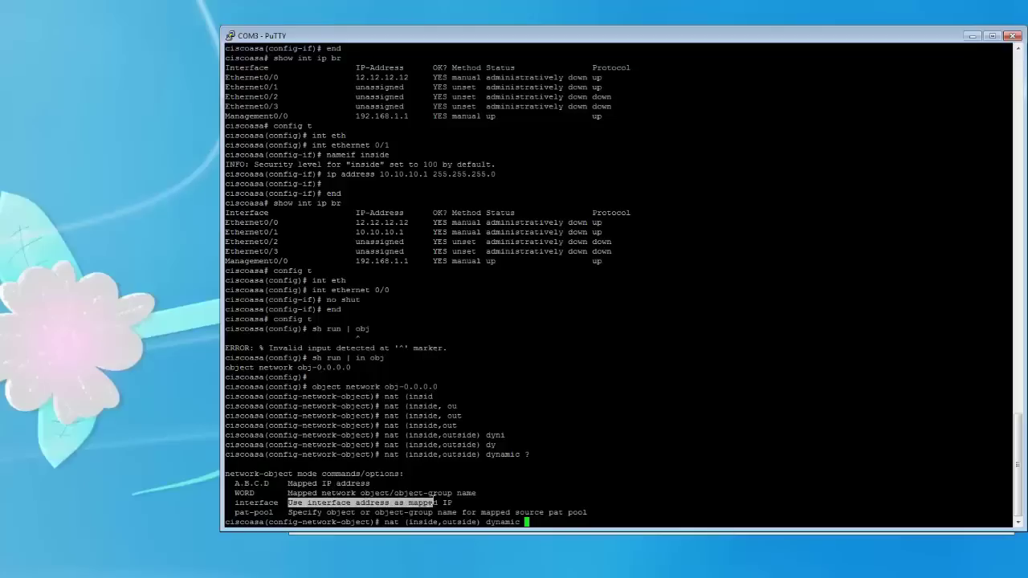
left_click(529, 521)
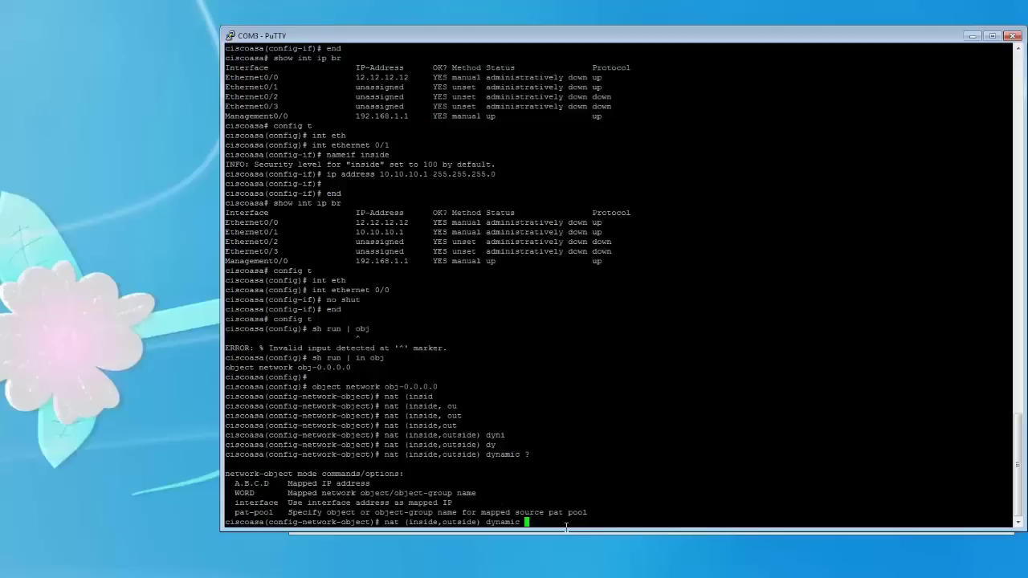
Step: Complete and run the command "nat (inside,outside) dynamic interface", checking its remaining options with "?"
type("int")
key("Tab")
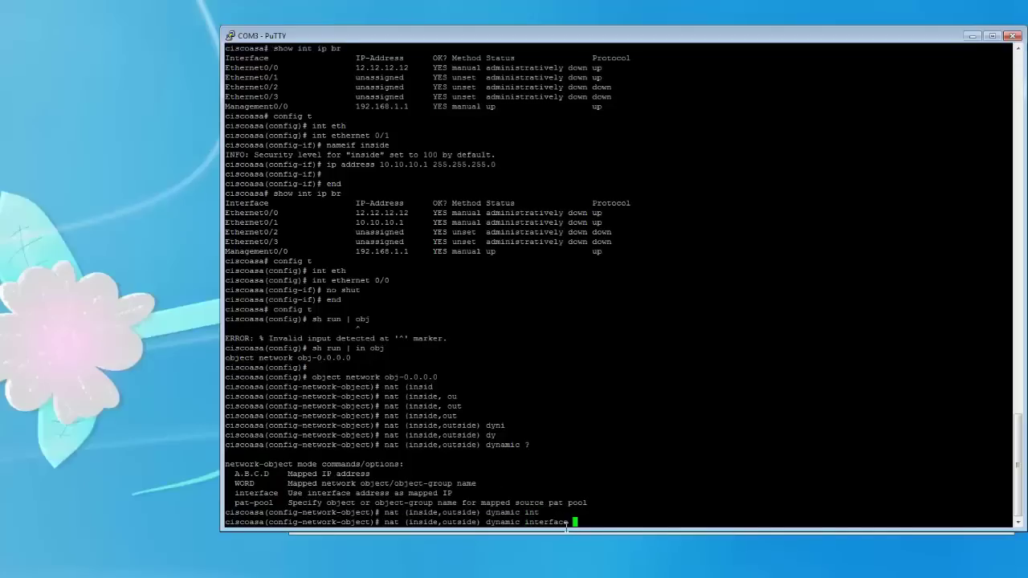
type("?")
key("Return")
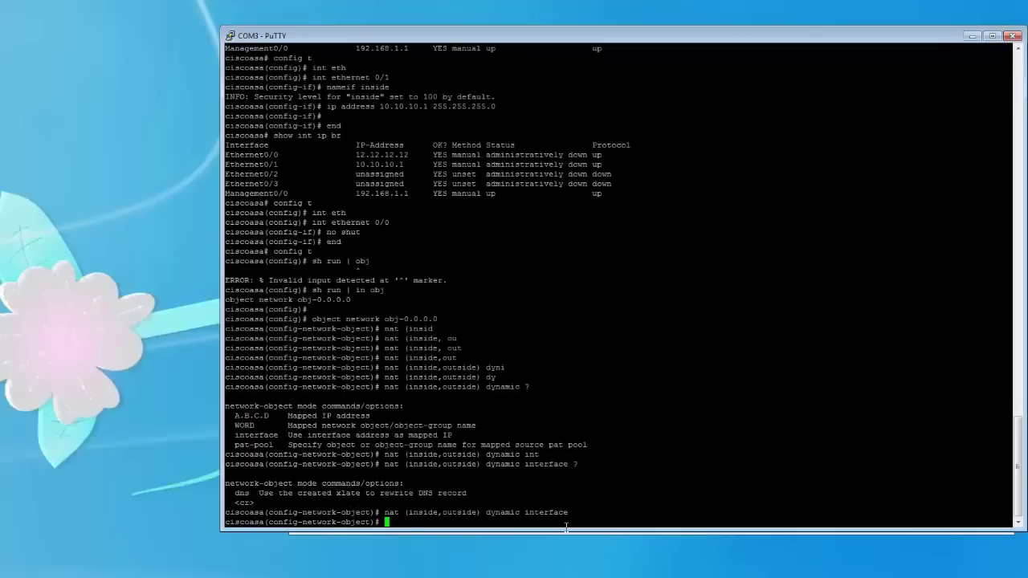
Step: Switch to Cisco ASDM and refresh the configuration from the device on the NAT Rules page
key("alt+Tab")
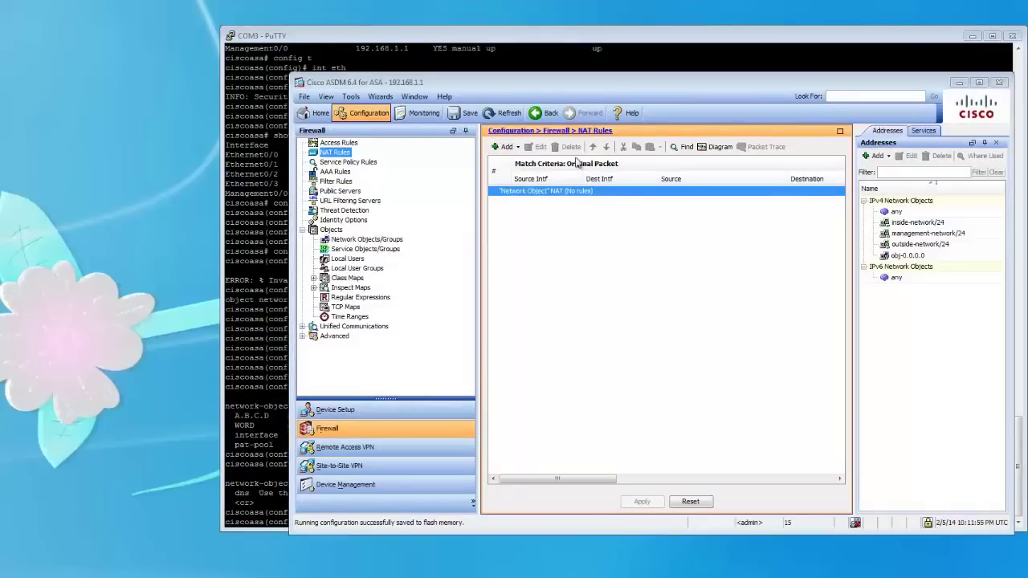
left_click(494, 112)
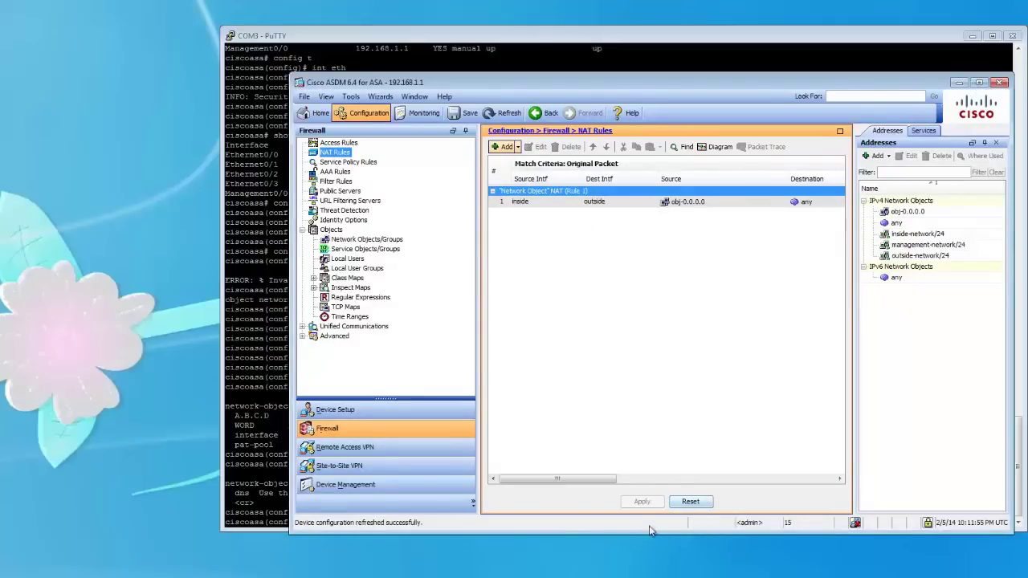
Step: Examine the NAT rule's translated packet columns and the object's advanced NAT settings, closing those settings without changes
left_click_drag(594, 479, 711, 187)
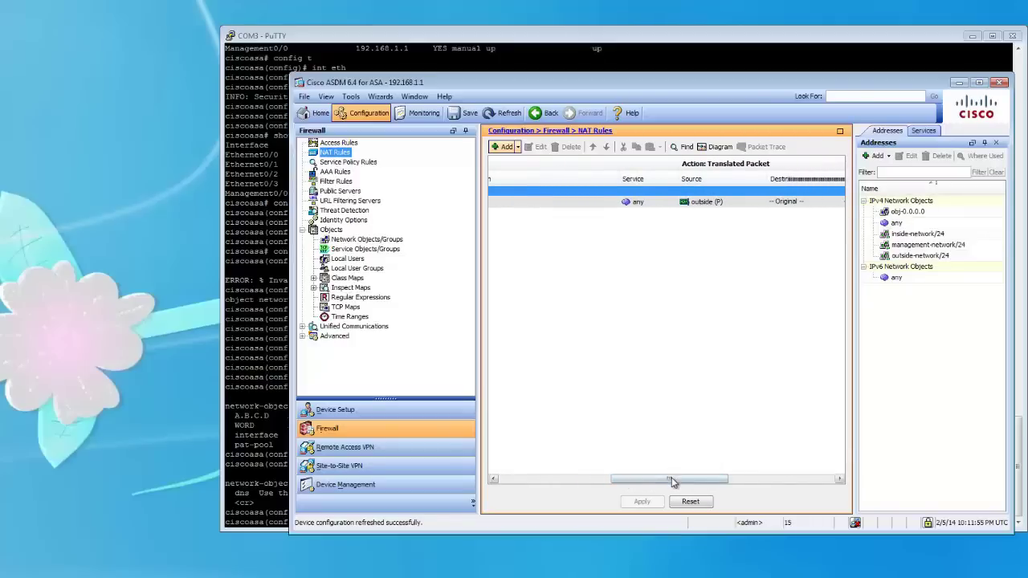
left_click_drag(670, 480, 558, 480)
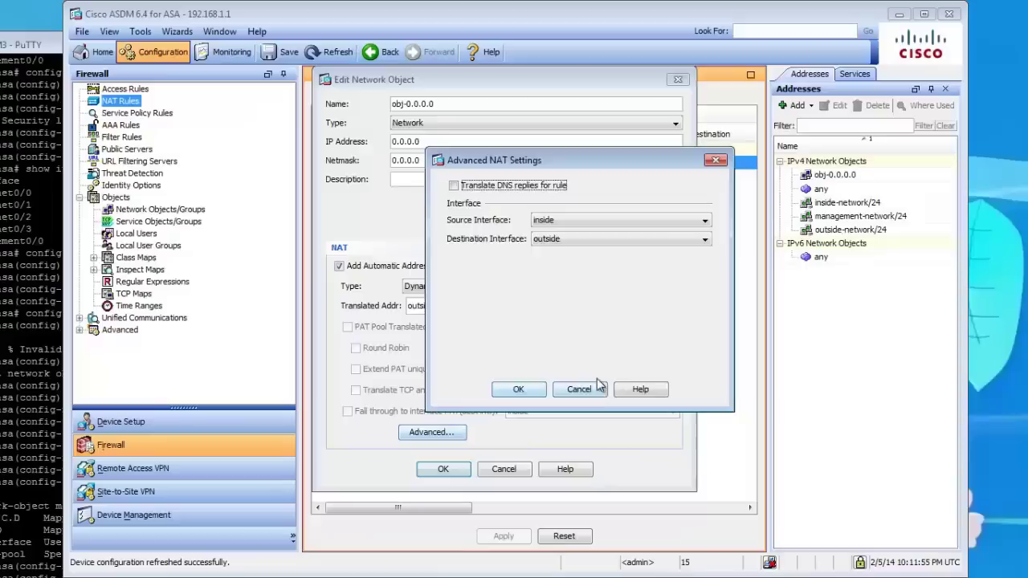
left_click(581, 389)
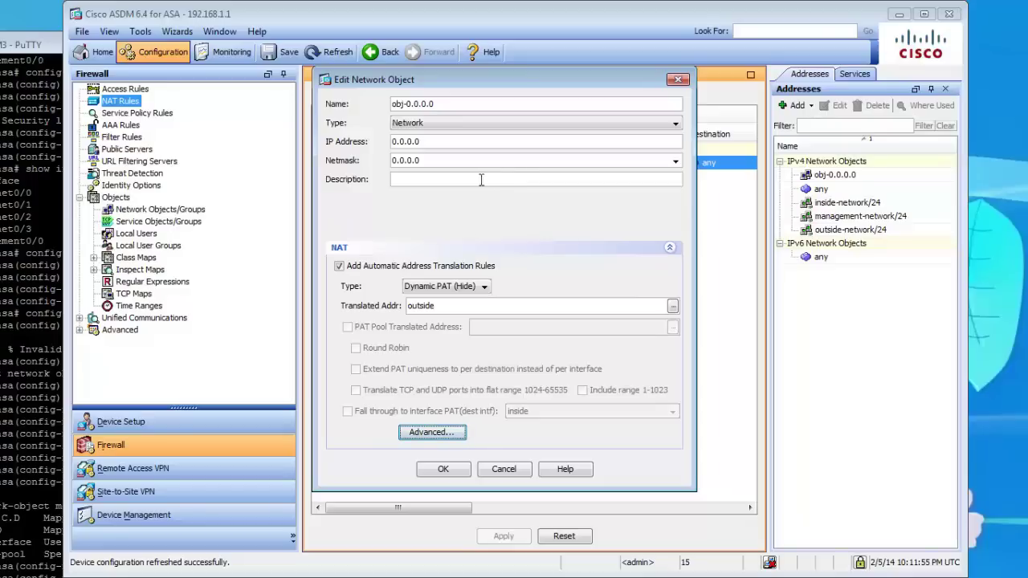
Step: Examine the IP address of the obj-0.0.0.0 network object and close its settings without changes
left_click_drag(434, 161, 369, 143)
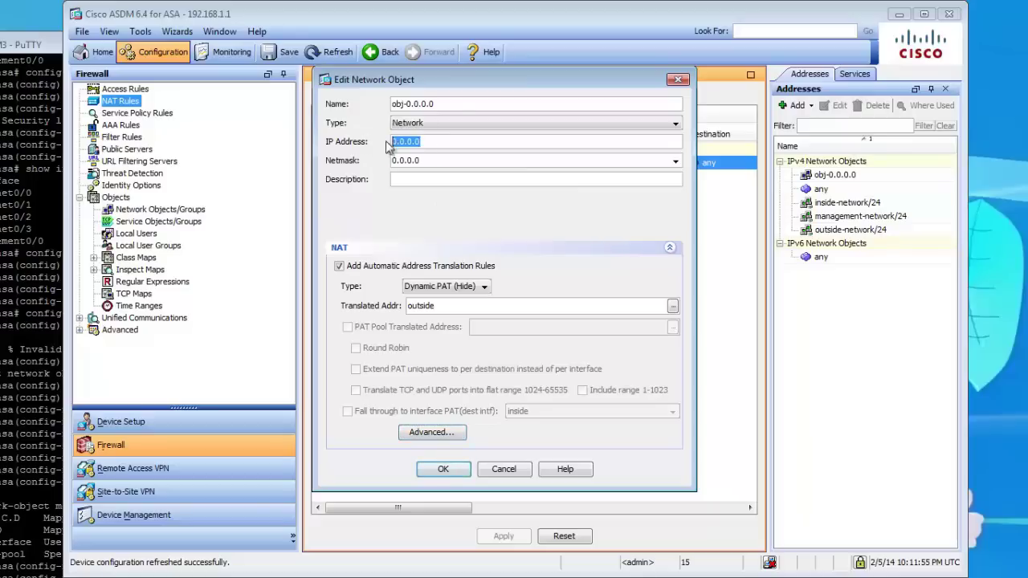
left_click(678, 80)
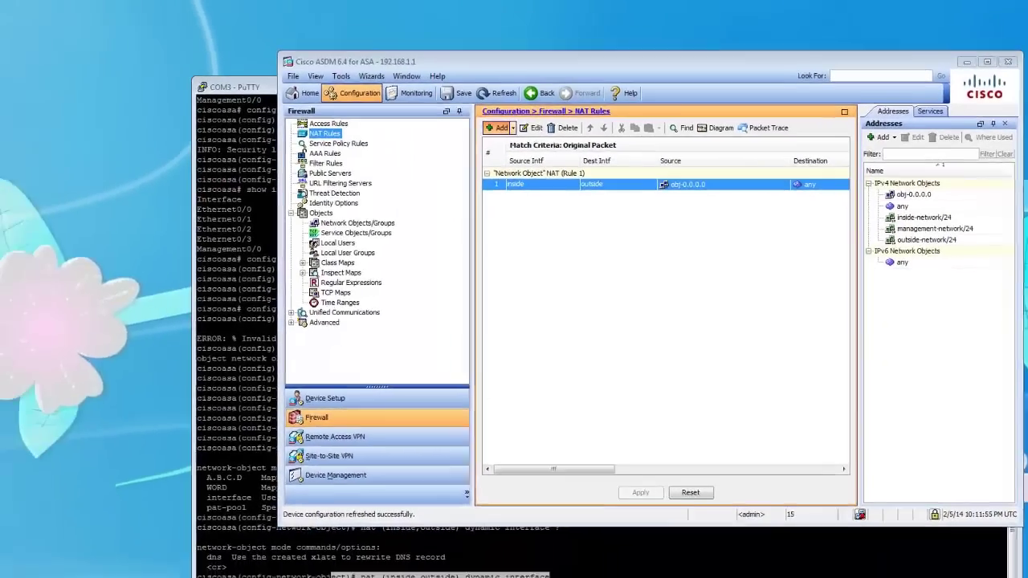
left_click(727, 101)
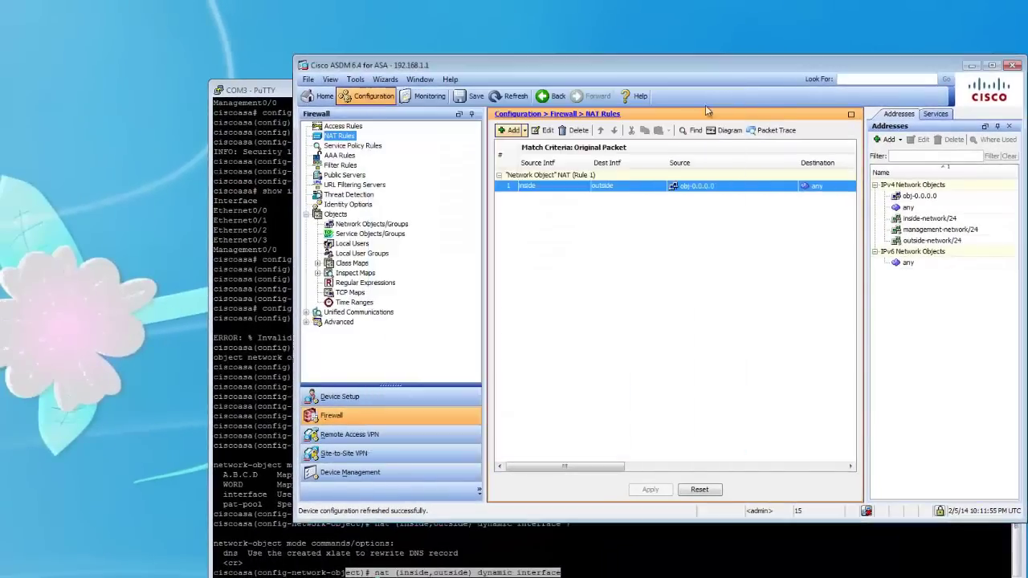
Step: Start a new network object NAT rule, naming the object obj-10.20.30.0 with IP address 10.20.30.0
left_click(525, 130)
left_click(543, 161)
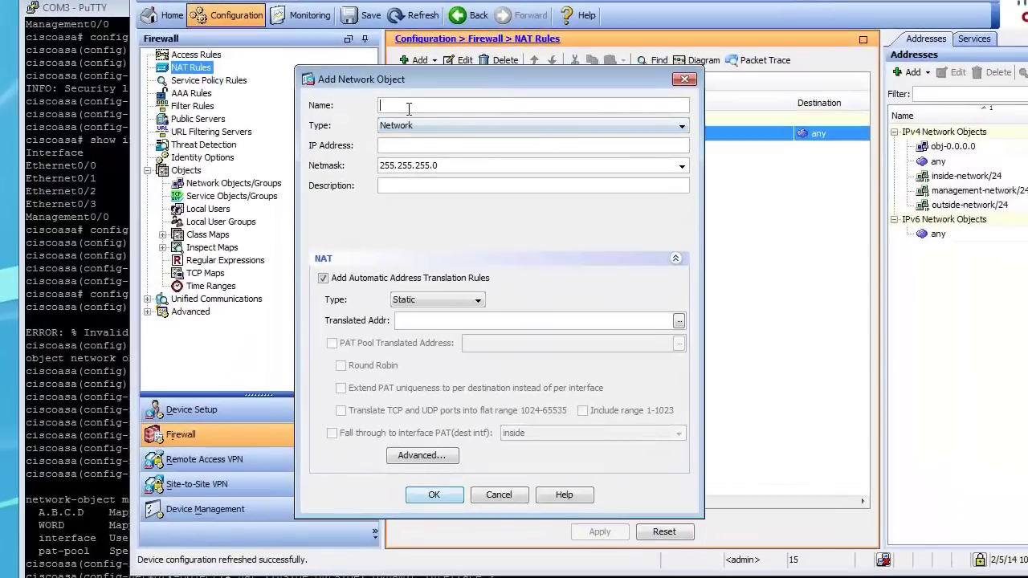
type("obj-10.")
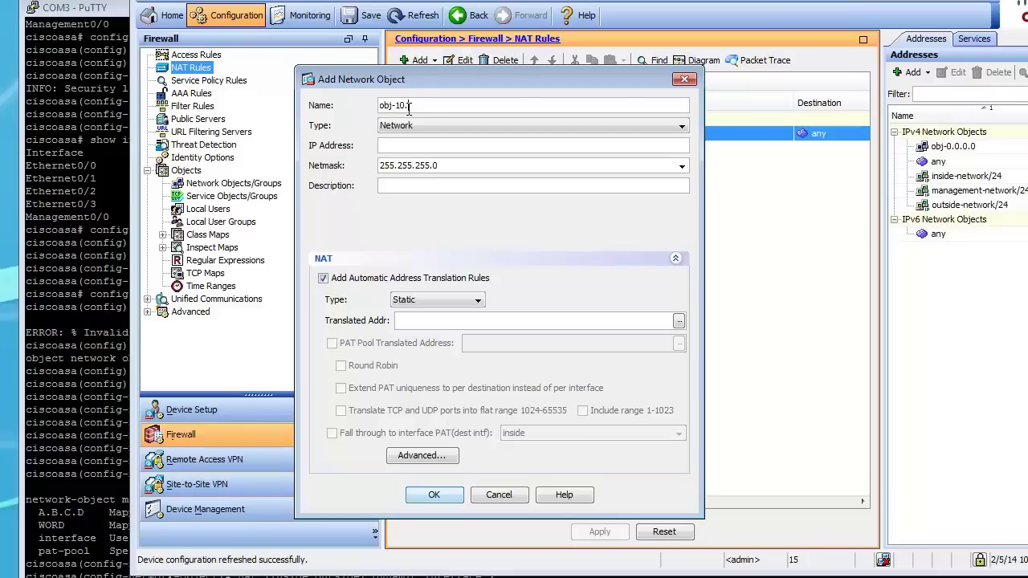
type("1")
key("BackSpace")
key("BackSpace")
key("BackSpace")
type("20.30.1")
key("BackSpace")
type("0")
left_click(414, 144)
type("10.20.30.")
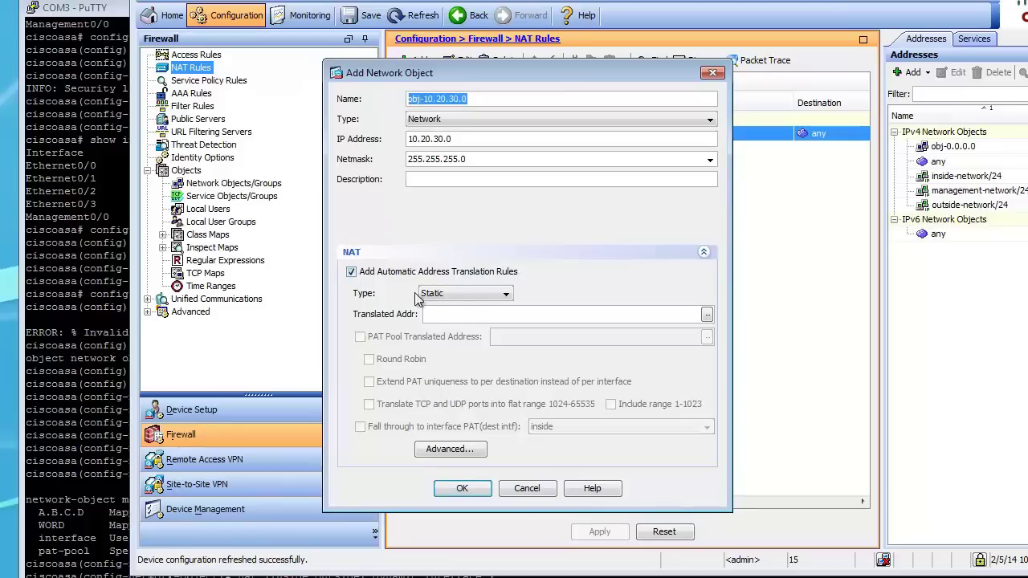
Step: Set the new object's NAT type to Dynamic PAT (Hide) with the outside interface as translated address
left_click(471, 293)
left_click(471, 319)
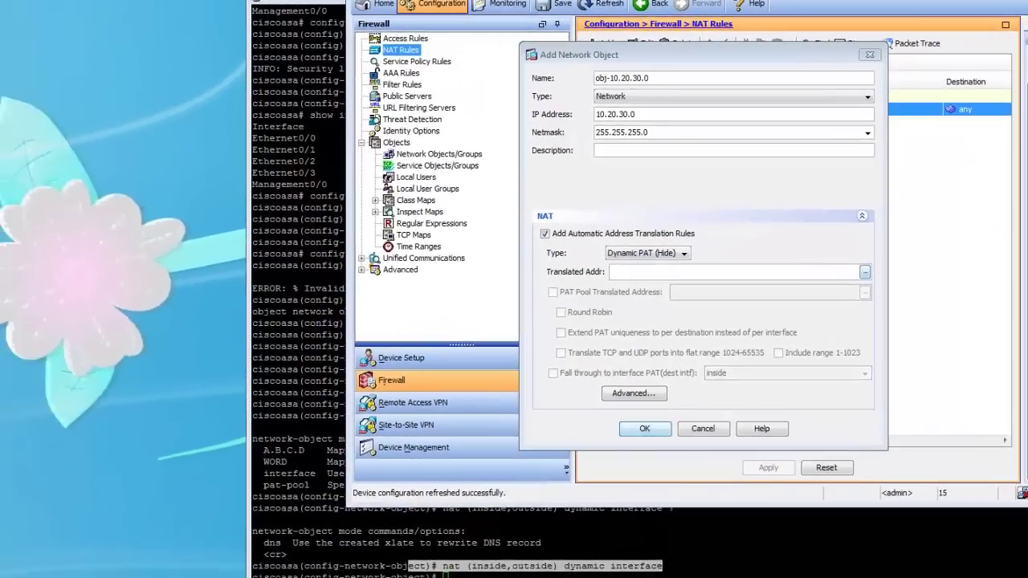
left_click(865, 272)
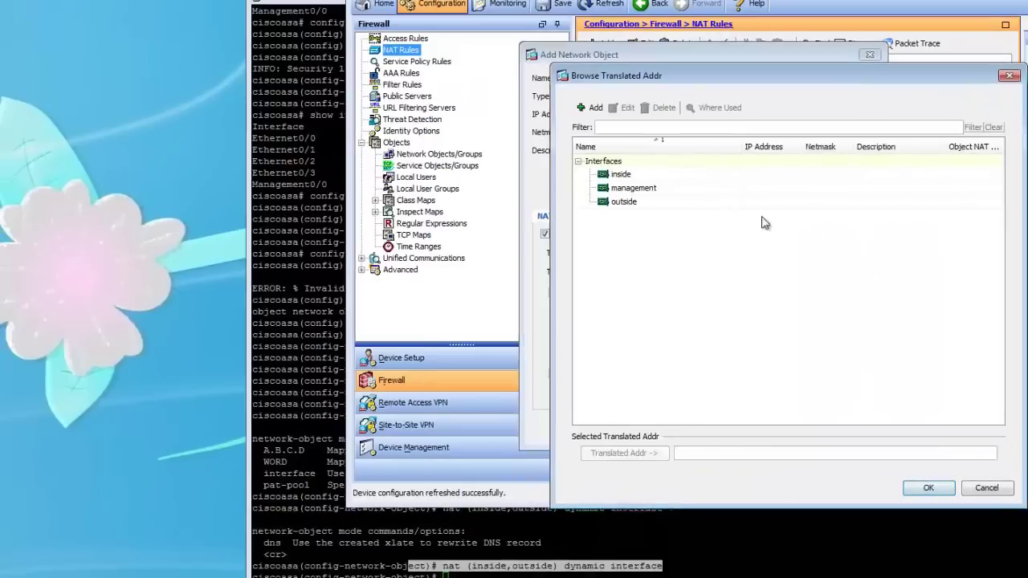
double_click(623, 201)
left_click(928, 489)
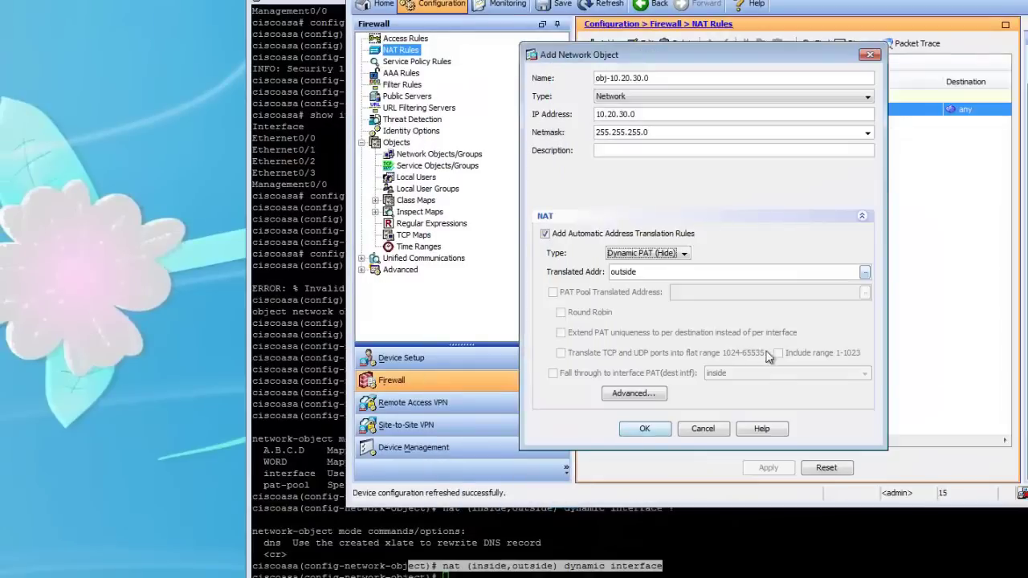
Step: Set the rule's source interface to inside in the advanced NAT settings and save the new network object
left_click(654, 392)
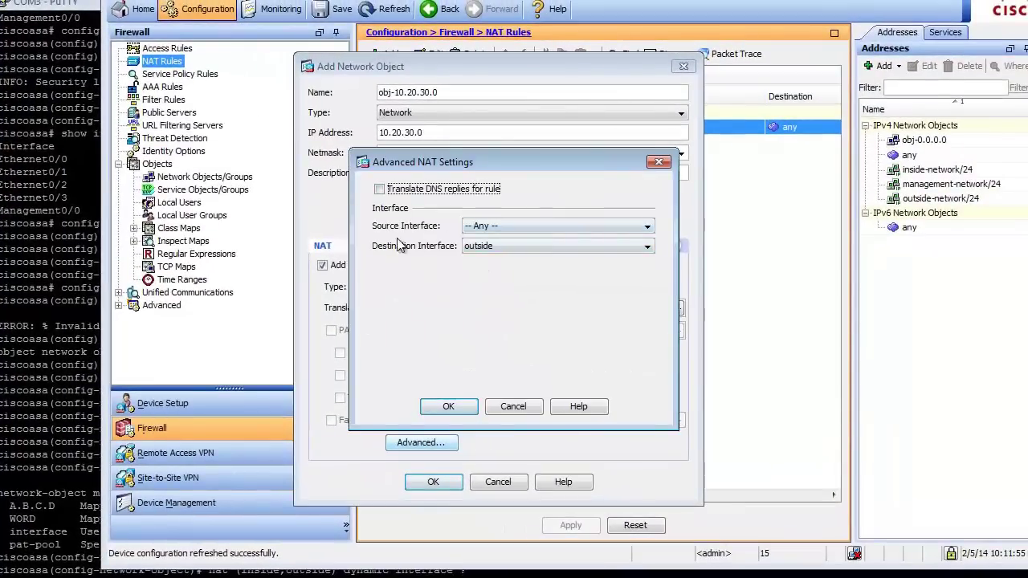
left_click(514, 226)
left_click(510, 250)
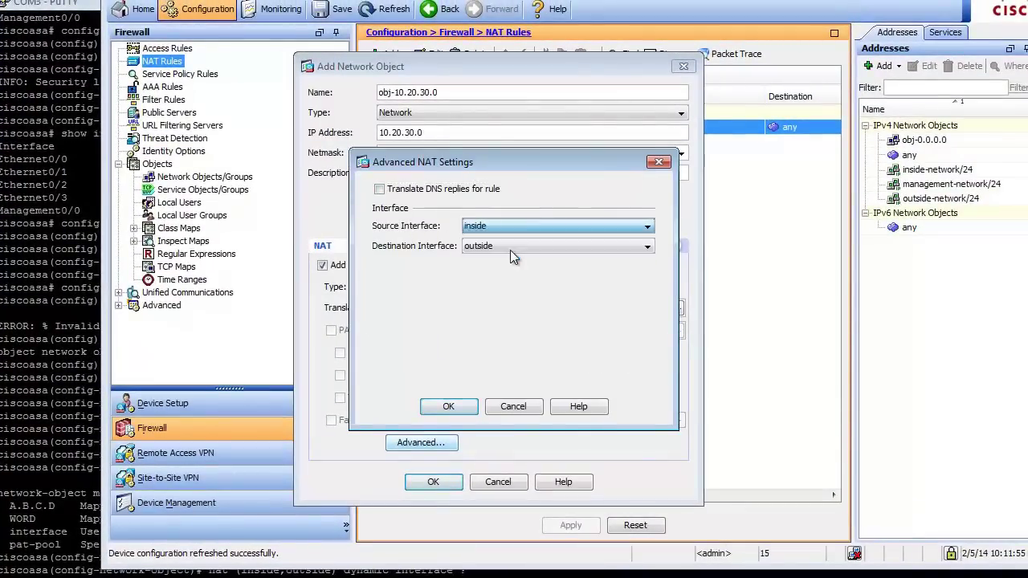
left_click(448, 408)
left_click(436, 482)
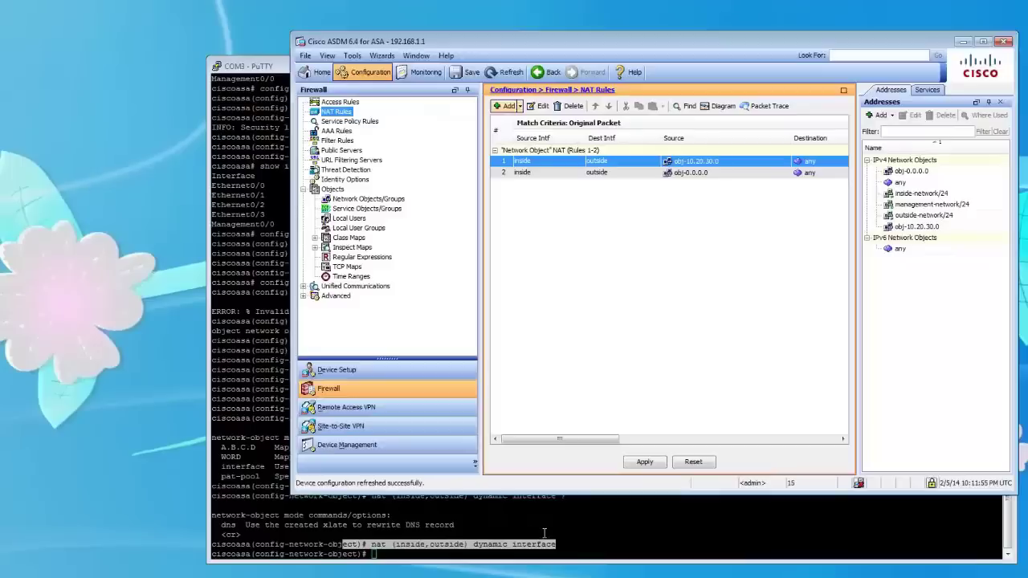
Step: Switch to the PuTTY console, leave configuration mode with "end" and list the object lines with "sh run | in obj"
left_click(468, 516)
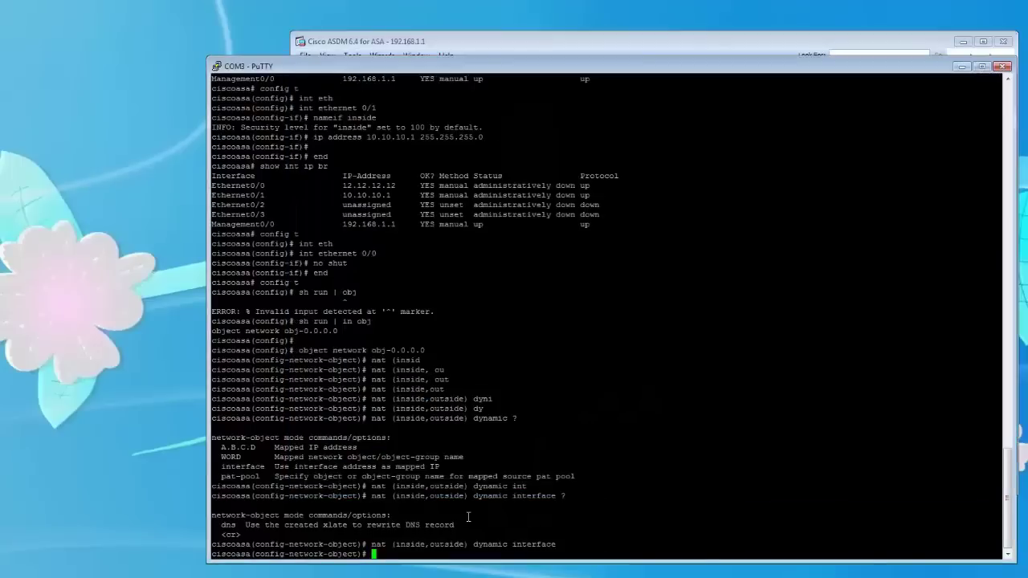
type("end")
key("Return")
type("sh run")
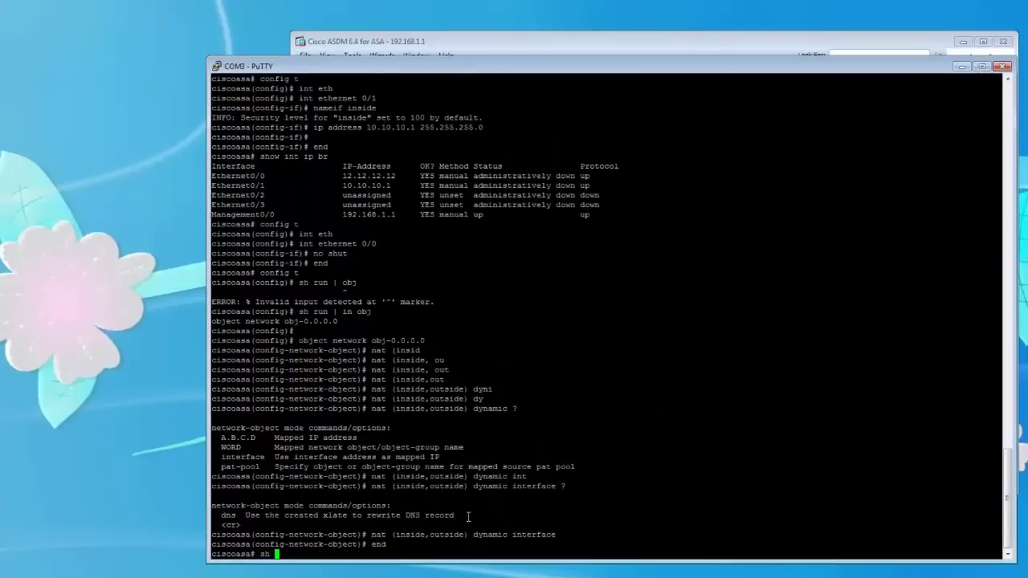
type(" | in obj")
key("Return")
Step: Rerun "sh run | in obj" and examine the listed lines for the obj-0.0.0.0 and obj-10.20.30.0 network objects
key("Up")
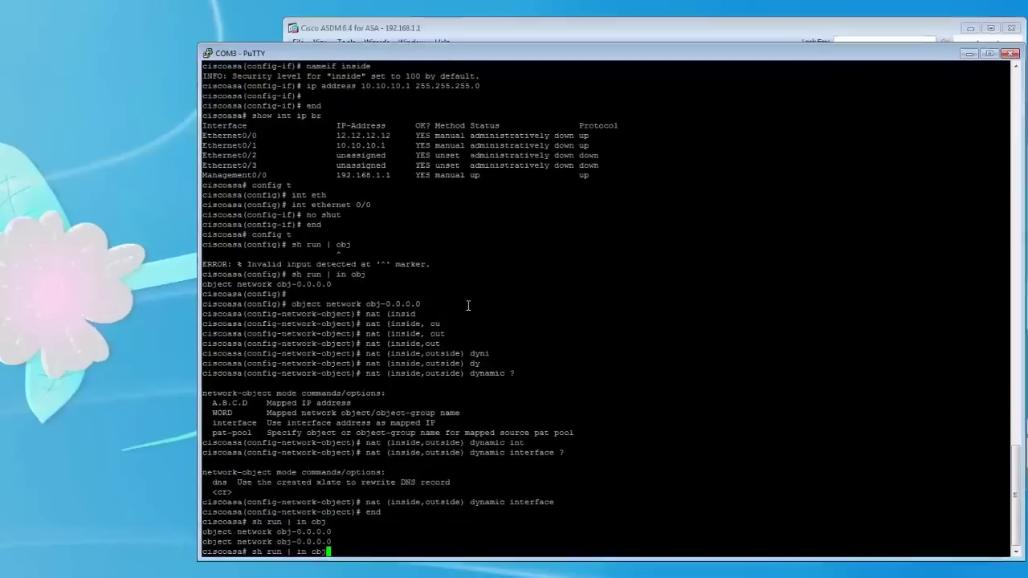
key("Return")
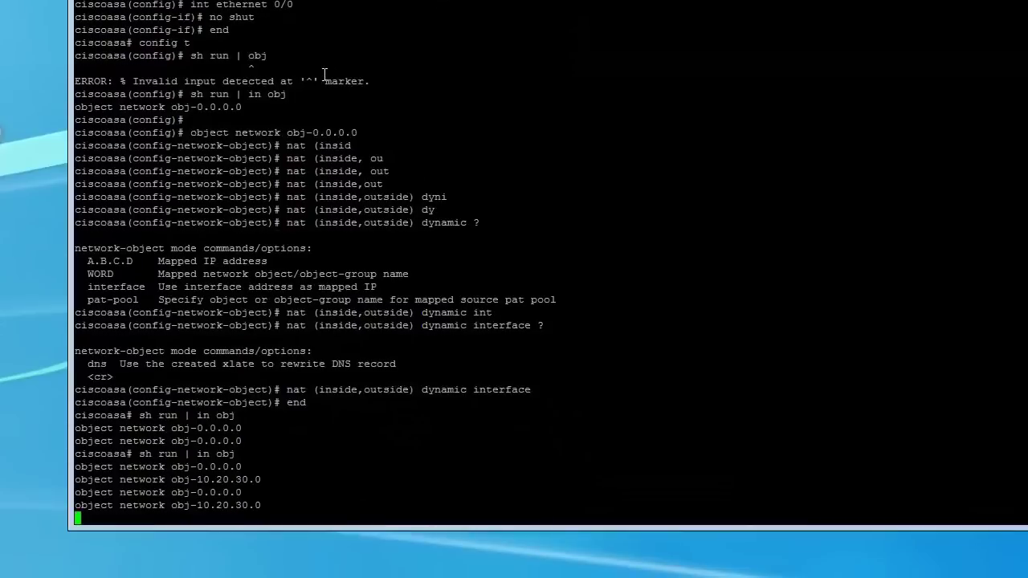
left_click_drag(286, 505, 74, 505)
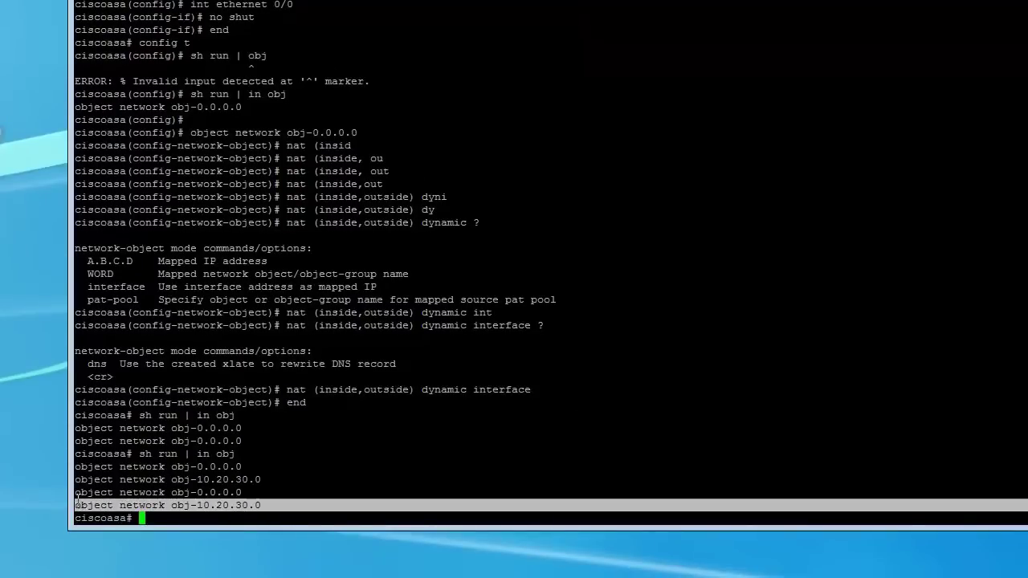
left_click(263, 505)
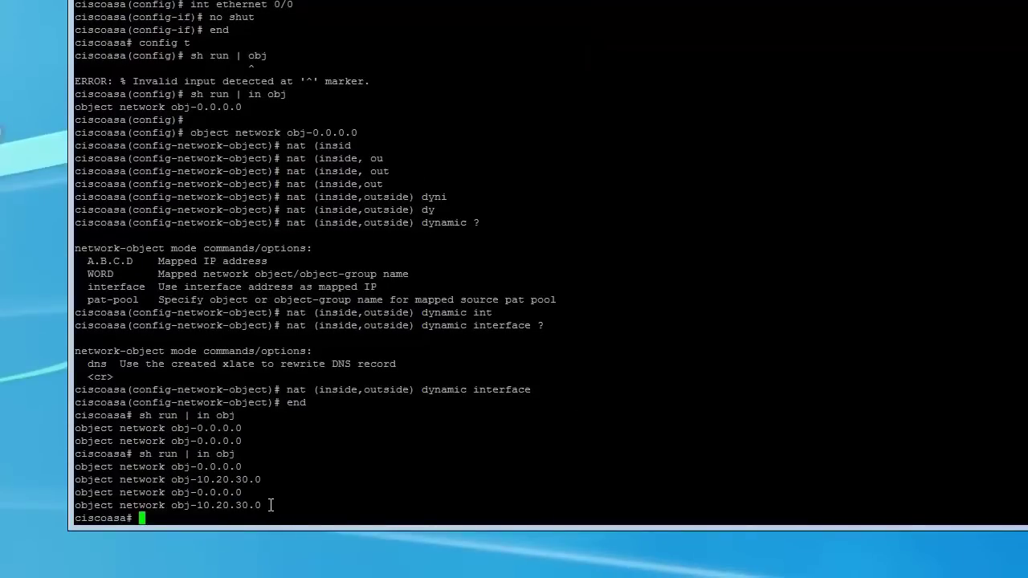
left_click_drag(270, 505, 79, 496)
left_click(261, 482)
left_click_drag(247, 492, 262, 504)
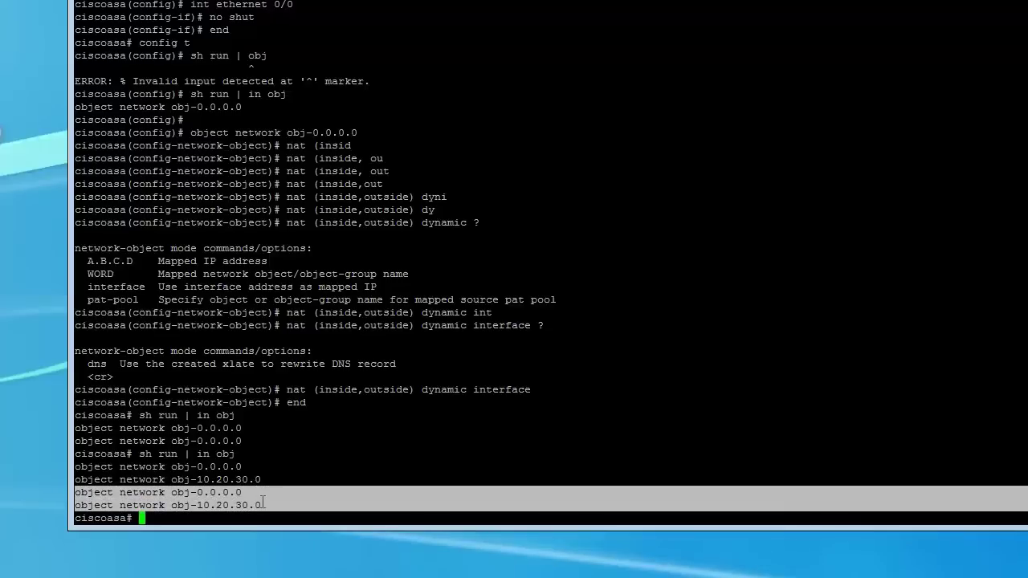